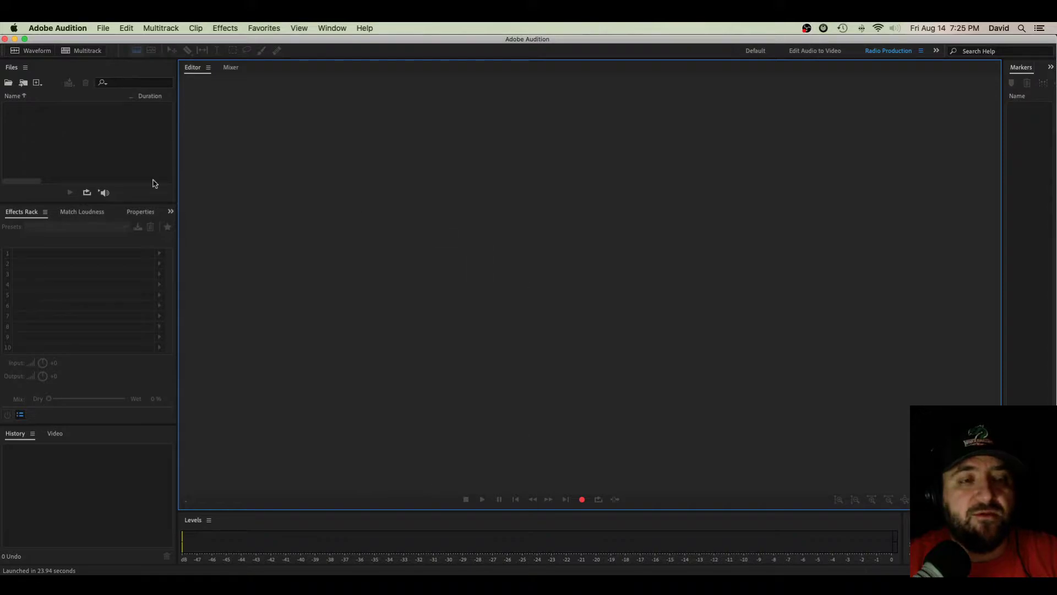
Create a new multitrack session from the File menu named 'Record Edit Export'.
left_click(104, 28)
mouse_move(108, 42)
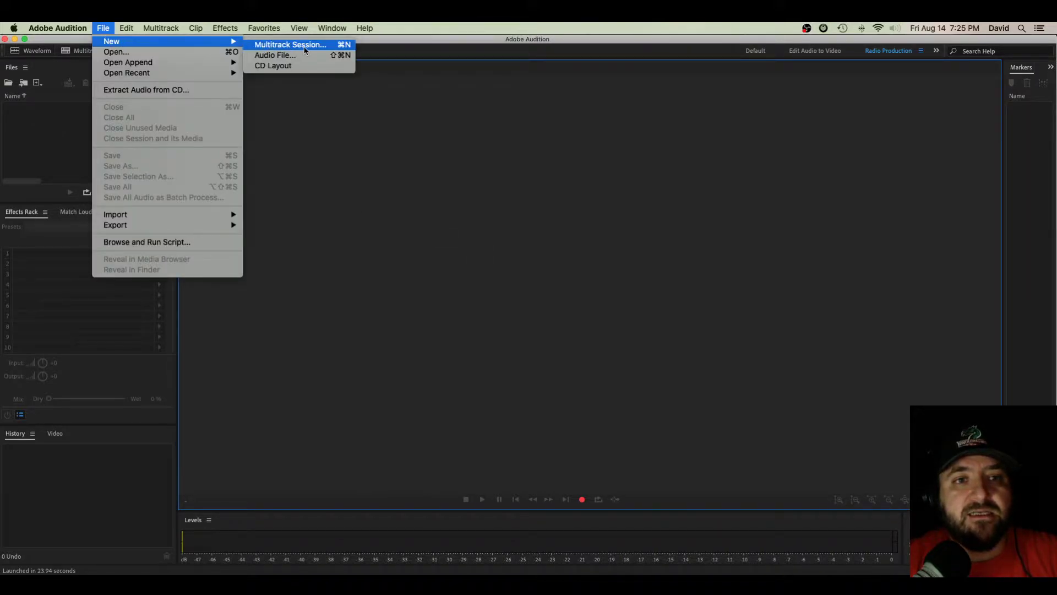
left_click(304, 45)
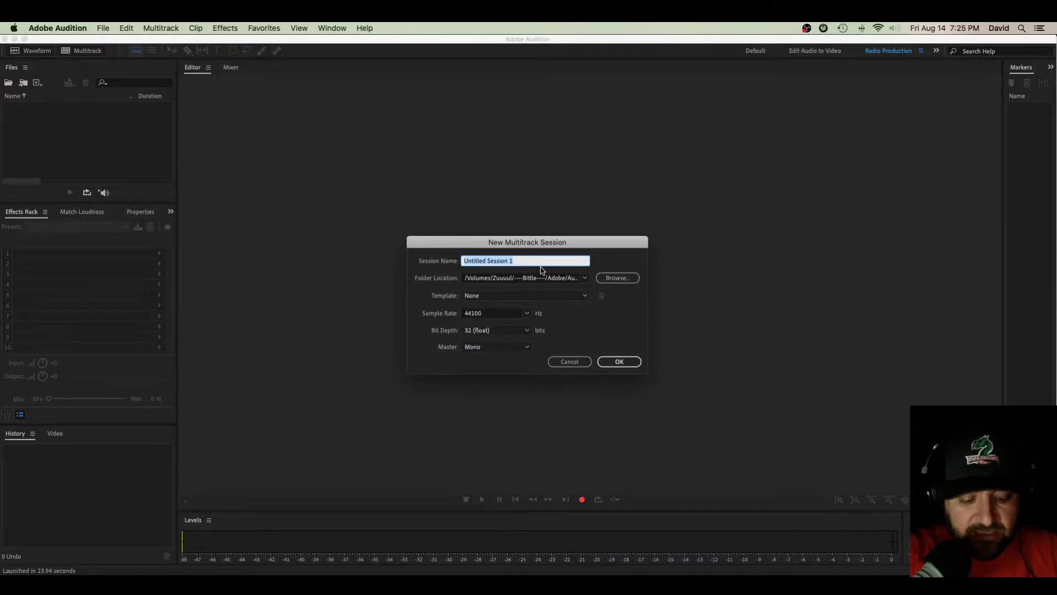
type("Record Edit Export")
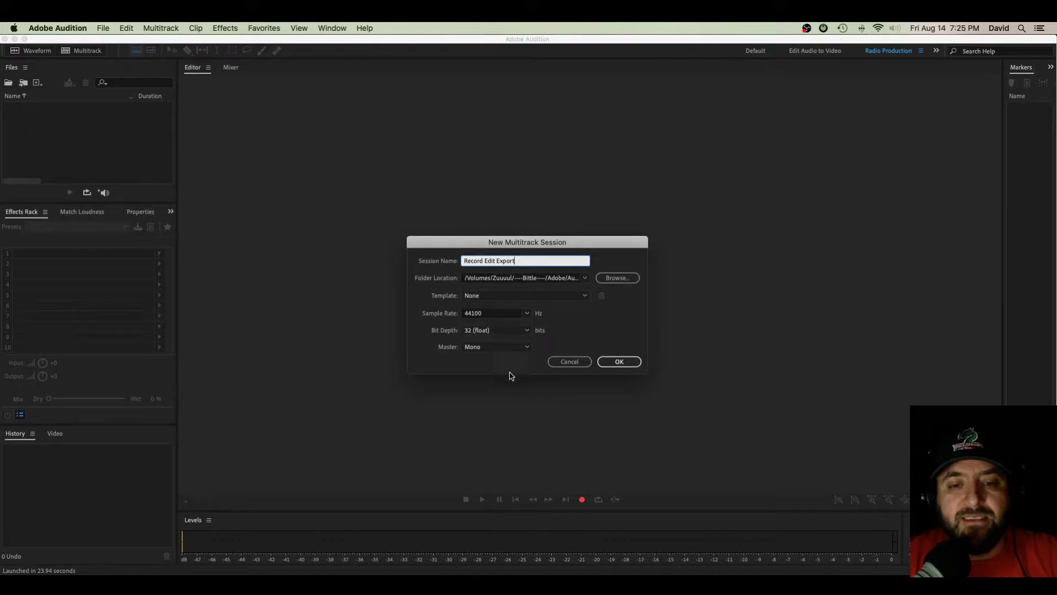
left_click(627, 364)
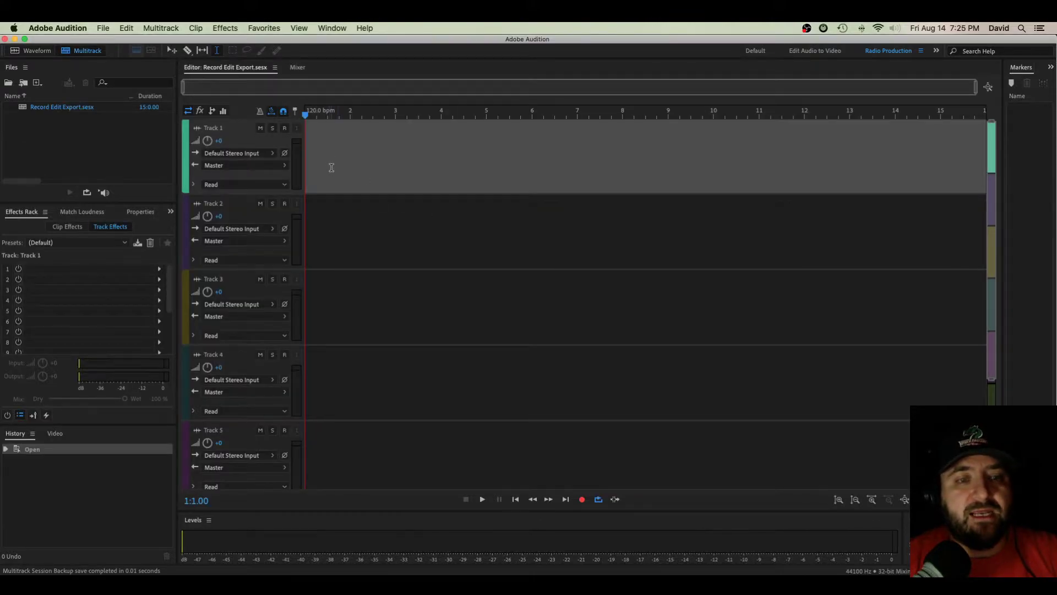
Arm Track 1 and make a brief test recording at the timeline start.
left_click(324, 147)
left_click(318, 152)
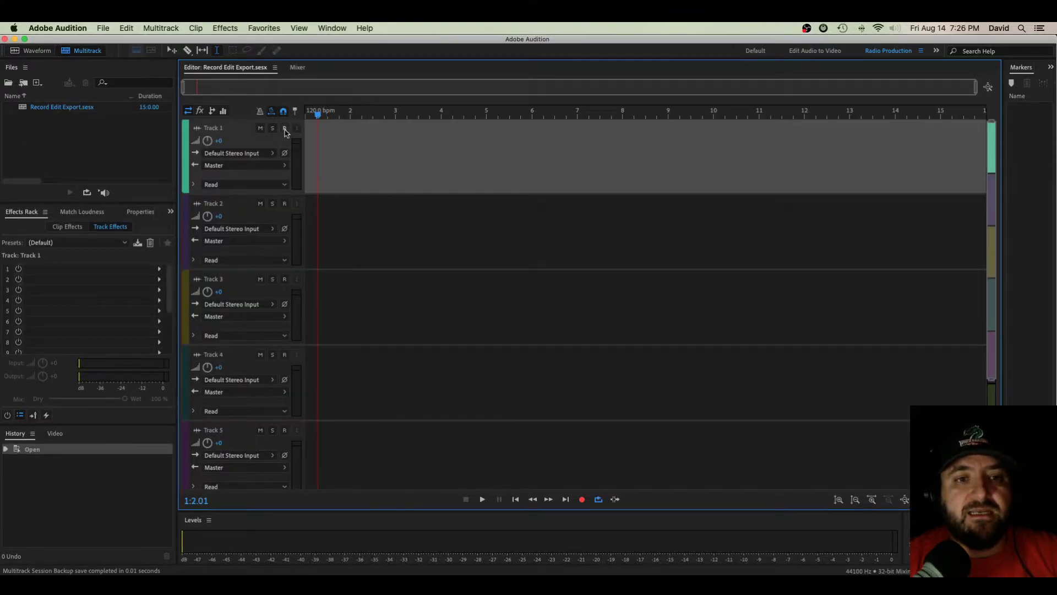
left_click(285, 129)
key("shift+space")
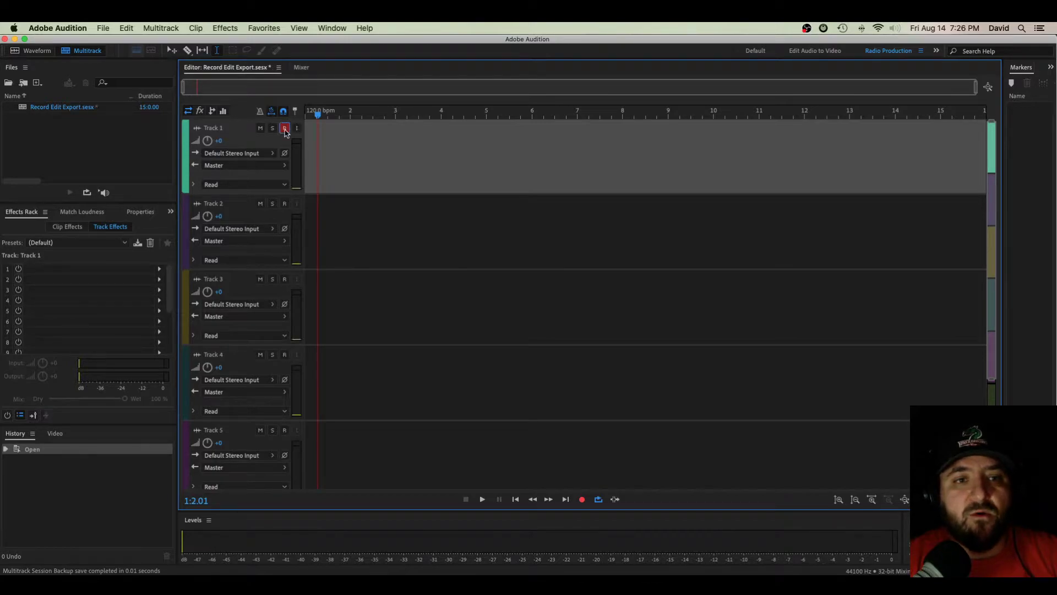
key("space")
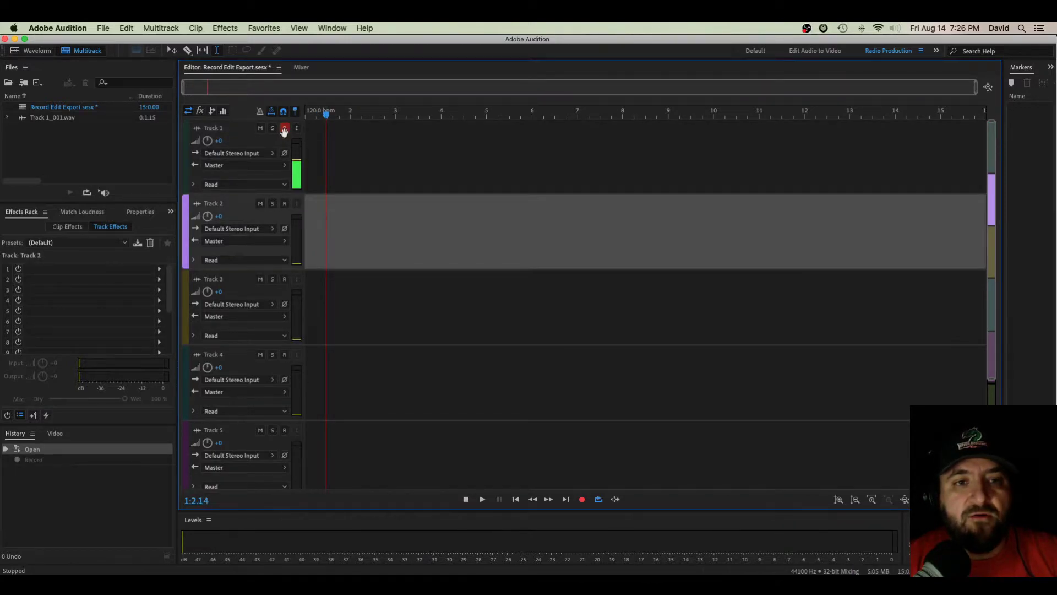
Record the roughly 8-second voice take onto Track 1 and select the new clip.
left_click(326, 152)
key("shift+space")
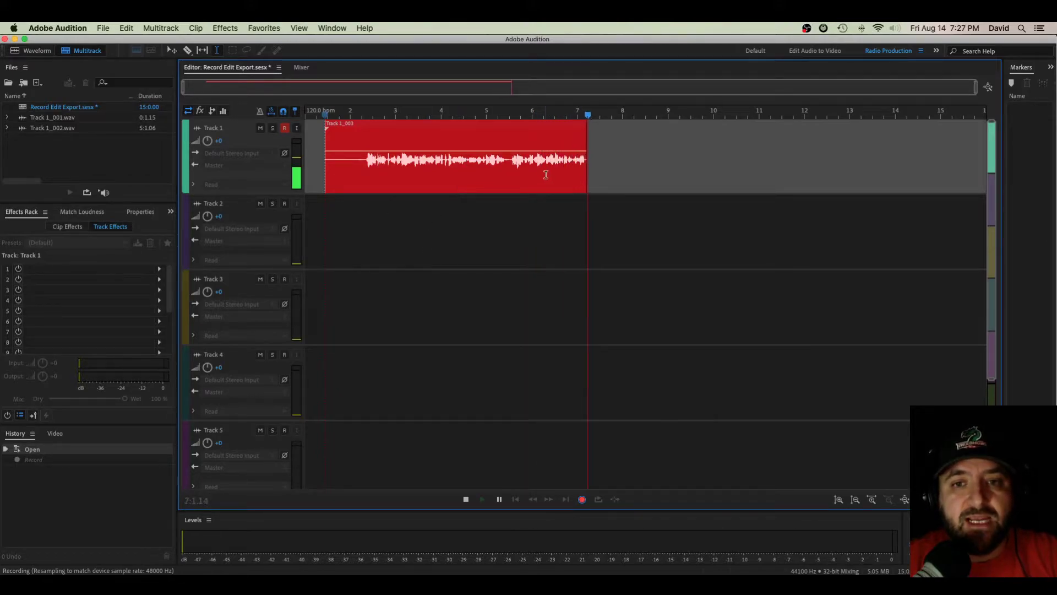
key("space")
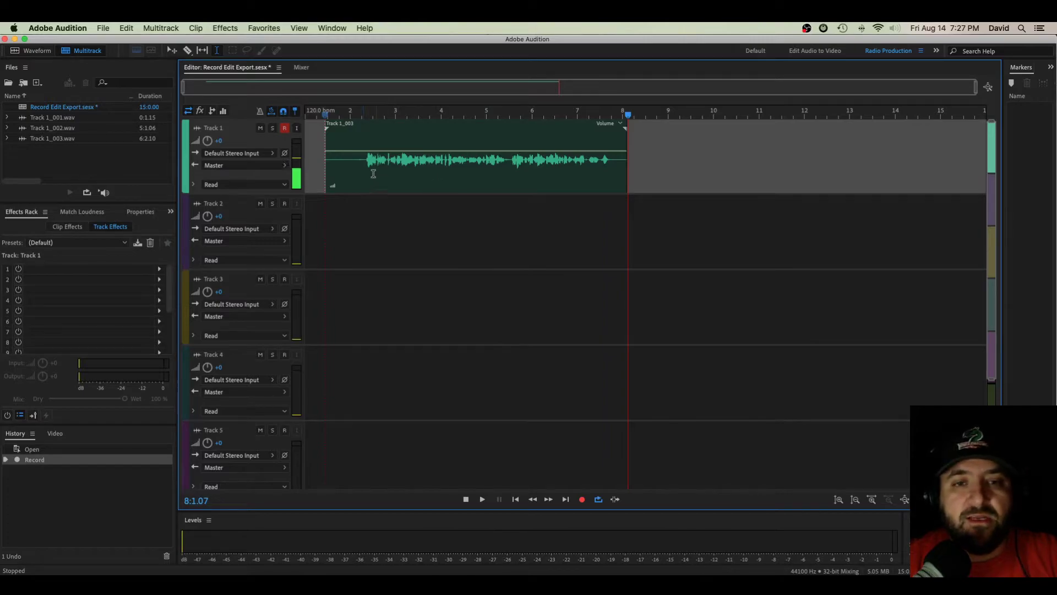
left_click(406, 171)
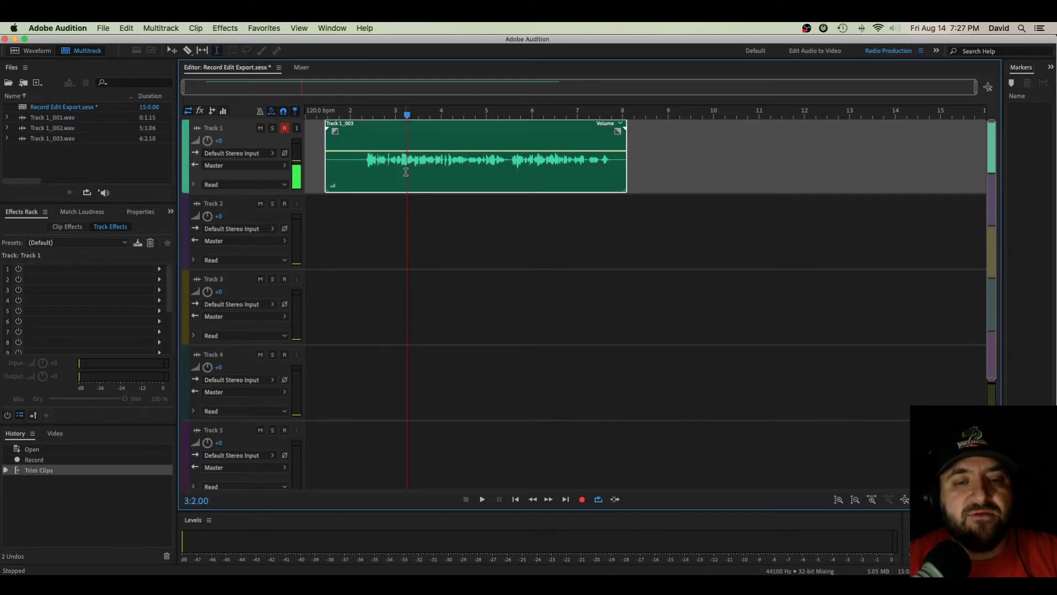
Open the Track 1_003 clip in the Waveform editor, briefly toggling back to the multitrack view.
double_click(406, 172)
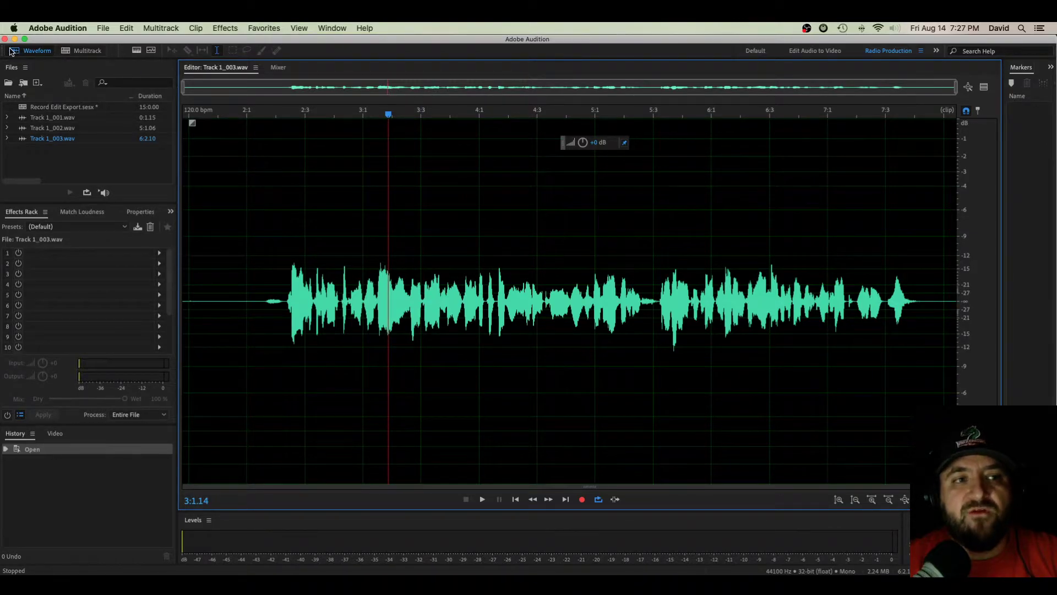
left_click(87, 52)
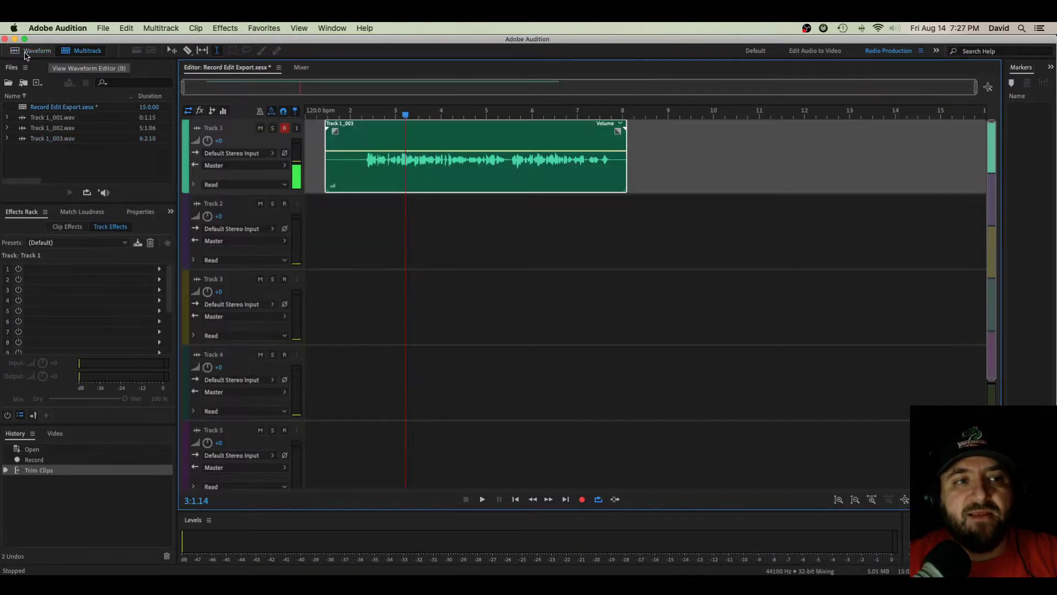
left_click(30, 53)
left_click(84, 52)
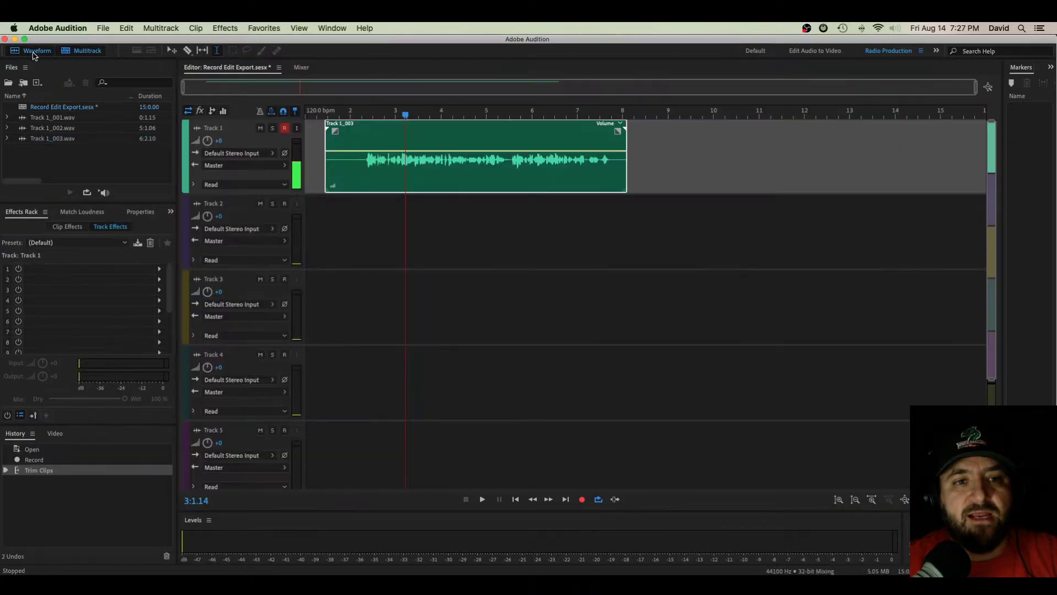
left_click(40, 52)
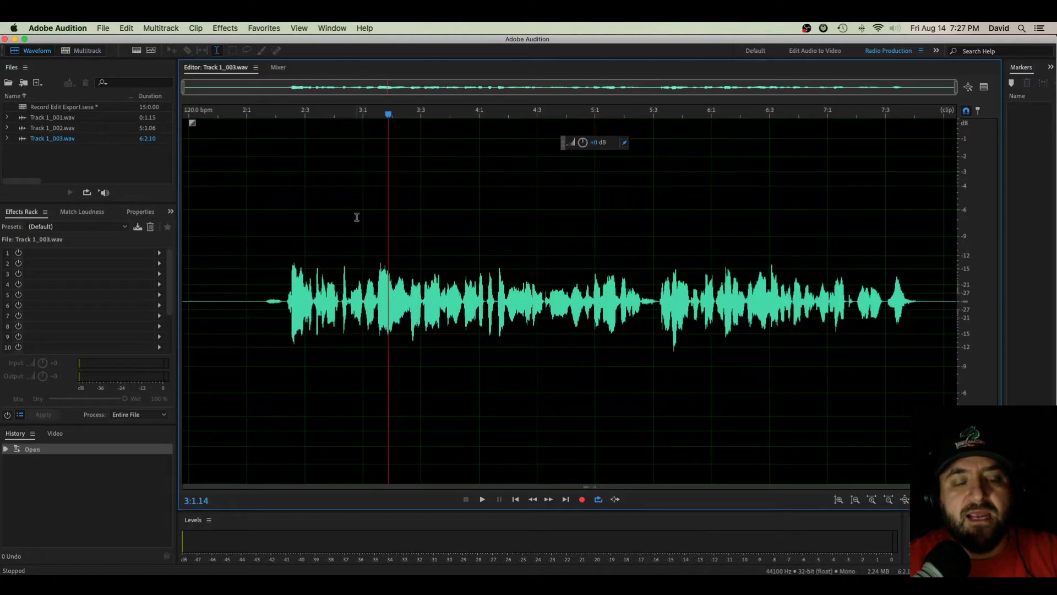
Preview the clip from just before the speech, leaving the playhead near its start.
left_click(286, 287)
key("space")
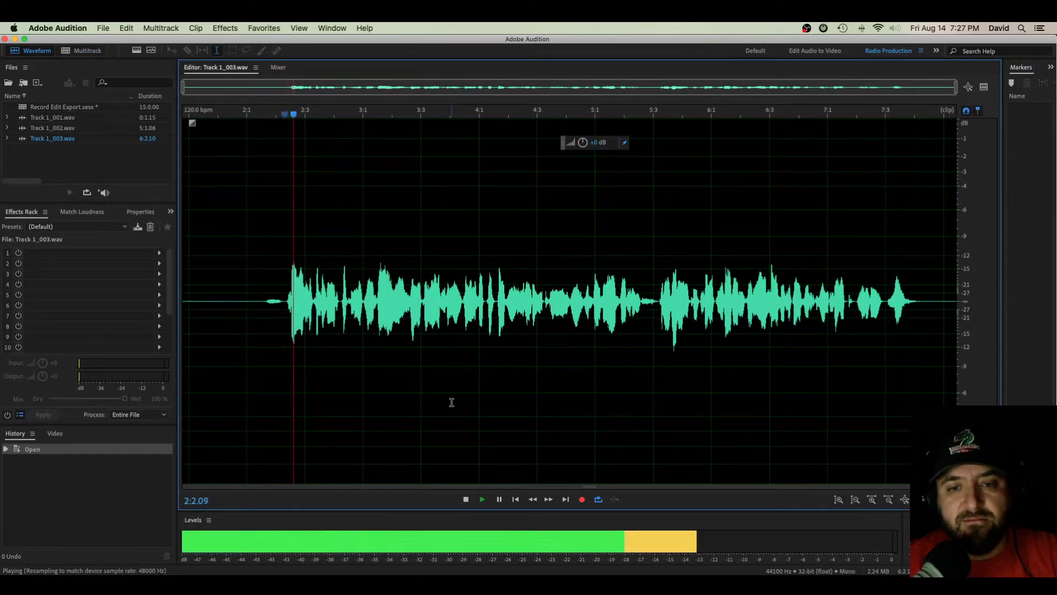
key("space")
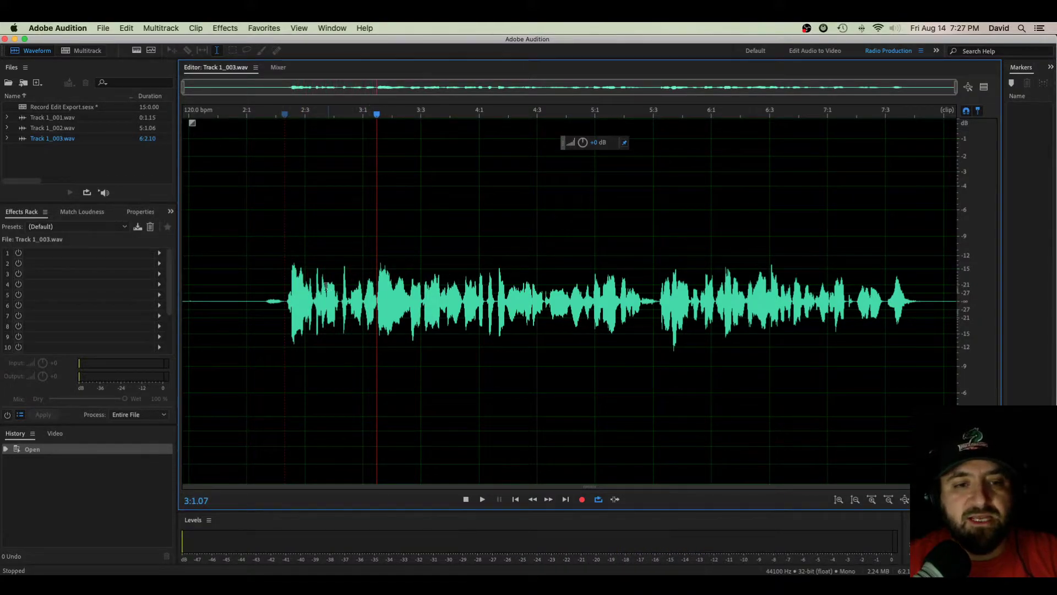
left_click(304, 285)
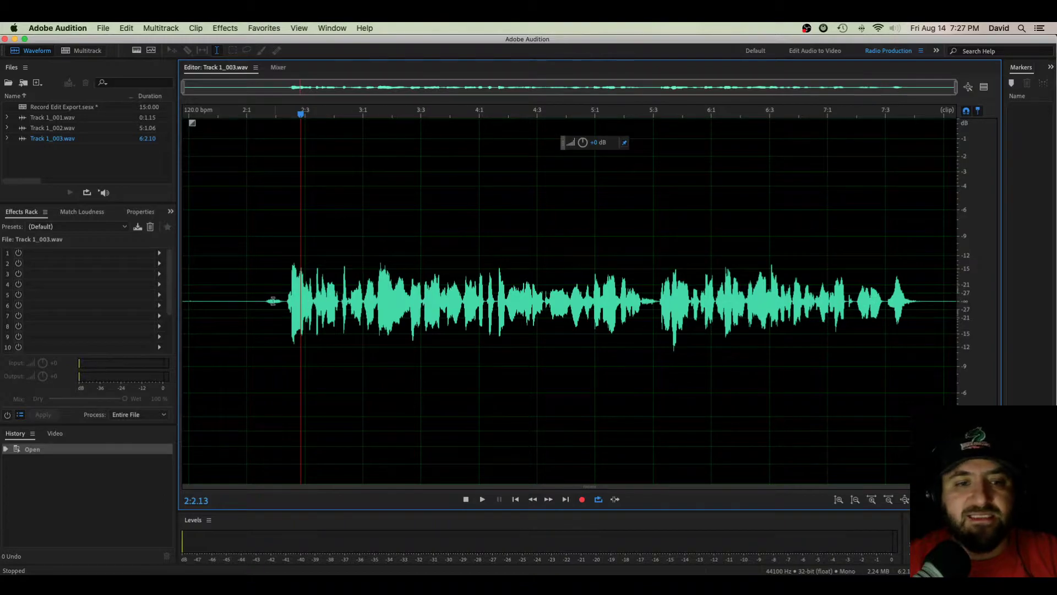
Delete the silent lead-in and trailing silence, leaving about 11 seconds of speech.
left_click_drag(283, 300, 137, 279)
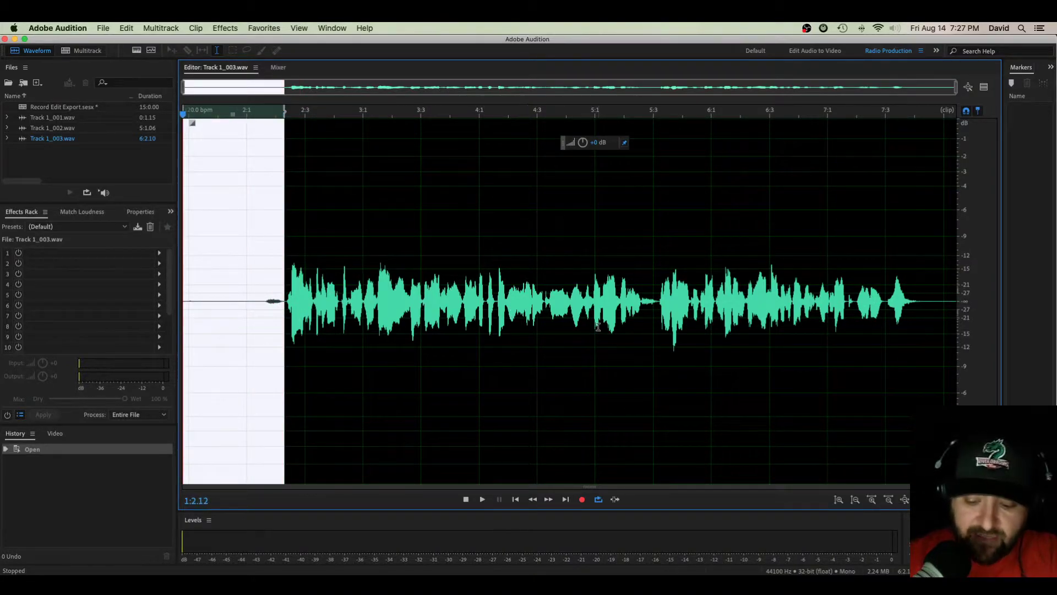
key("Delete")
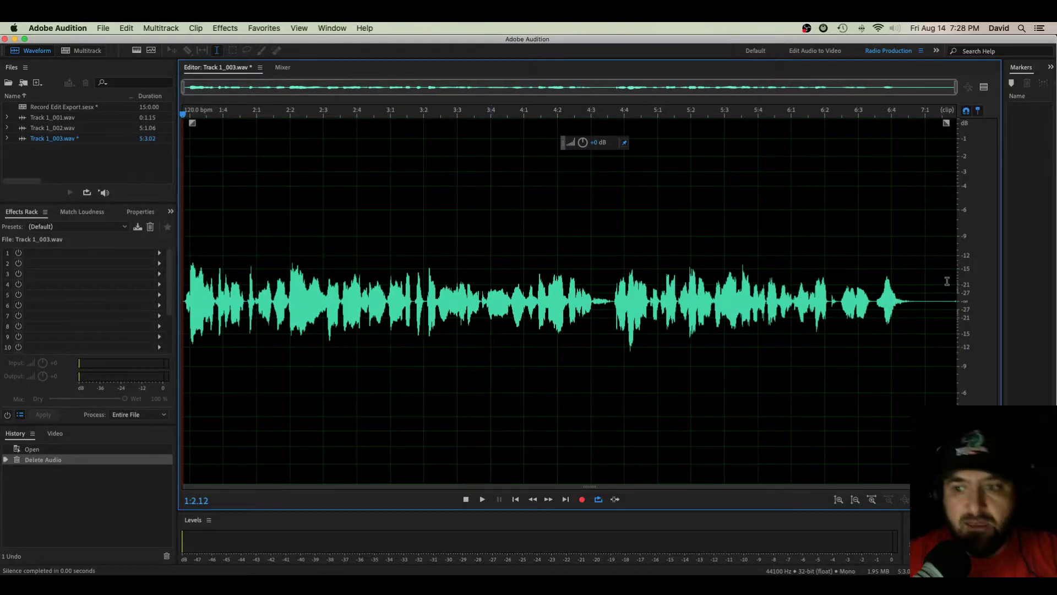
left_click_drag(924, 276, 1017, 282)
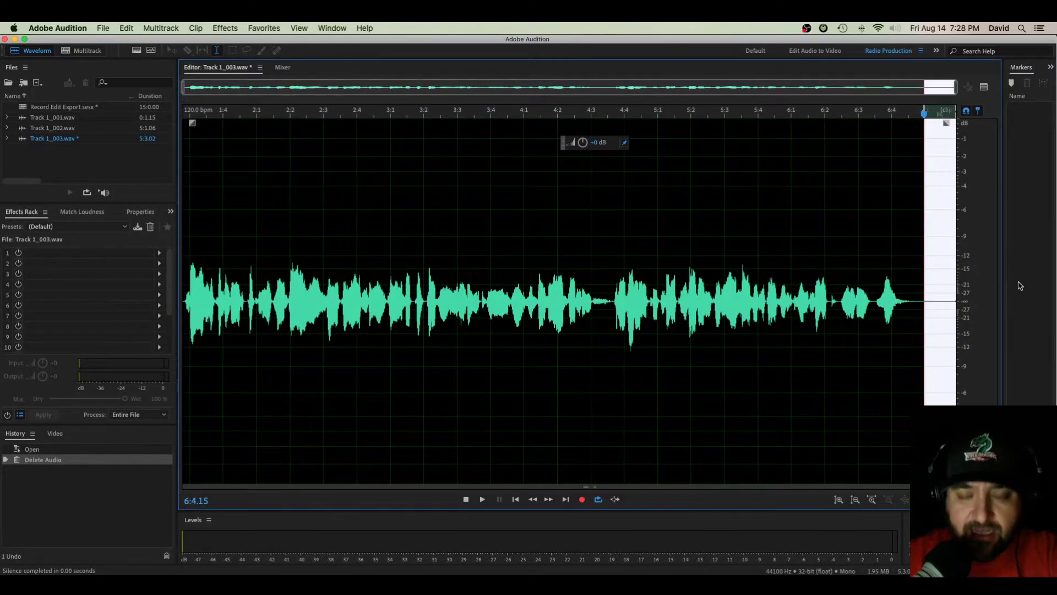
key("Delete")
left_click(359, 383)
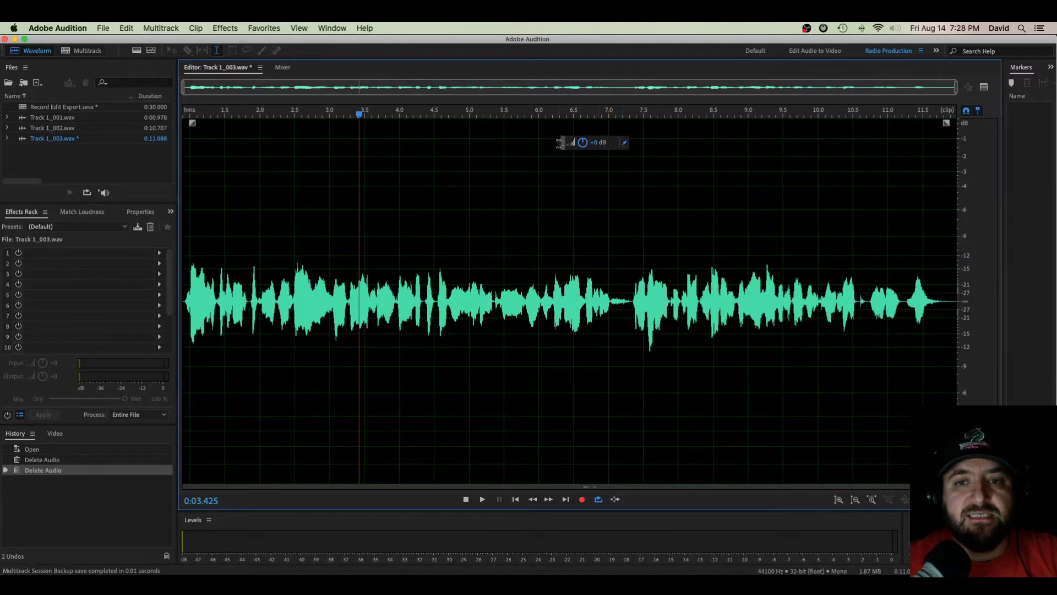
Adjust the clip gain with the HUD volume knob, trying -6.6 and -9 dB, then boost to +12 dB.
mouse_move(578, 144)
left_mouse_down()
mouse_move(598, 144)
mouse_move(534, 144)
mouse_move(598, 145)
left_mouse_up()
left_click(598, 143)
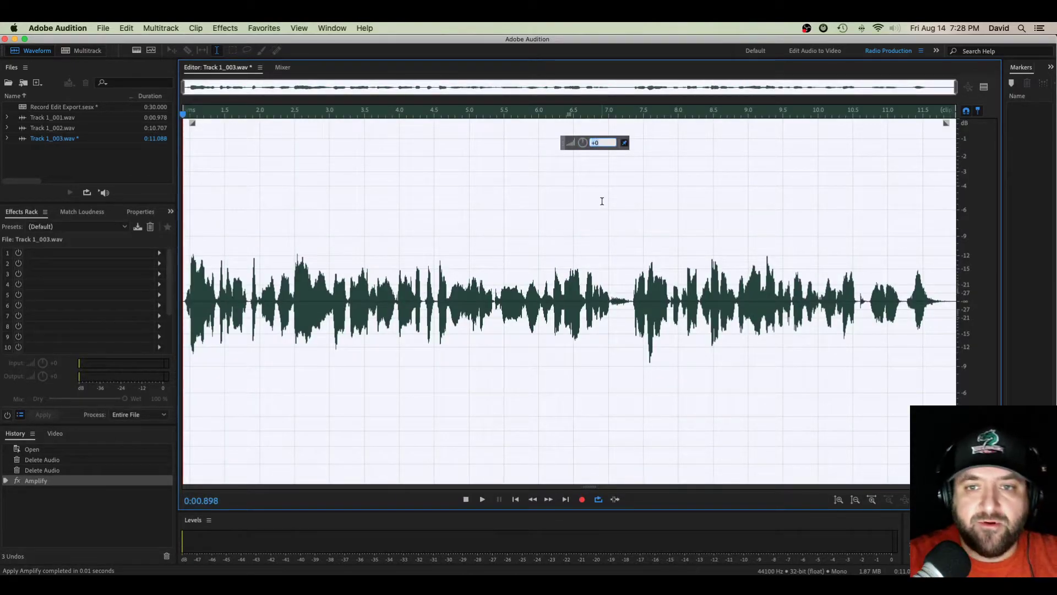
key("Return")
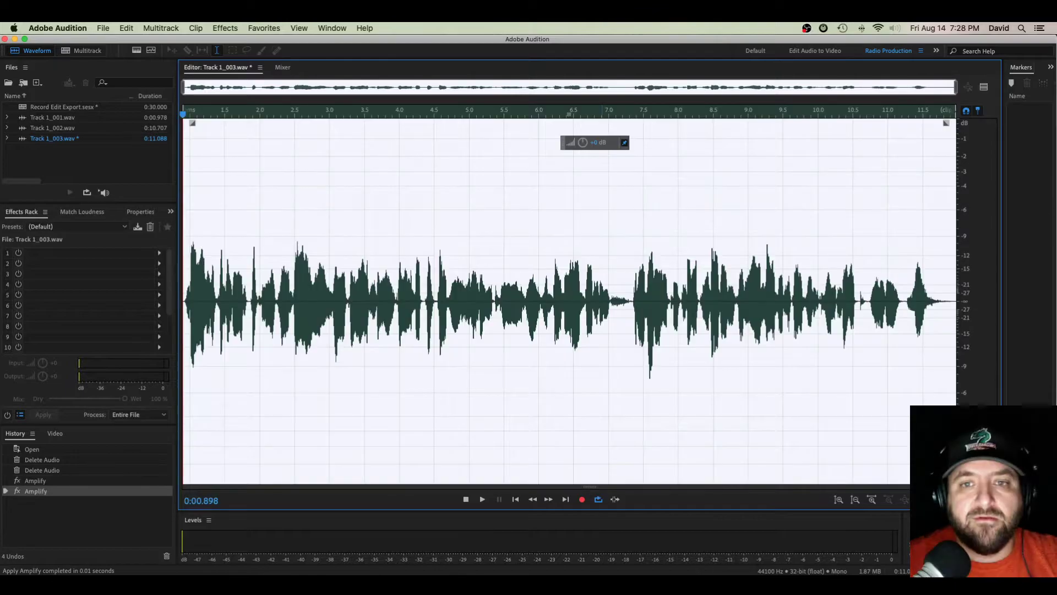
left_click(595, 144)
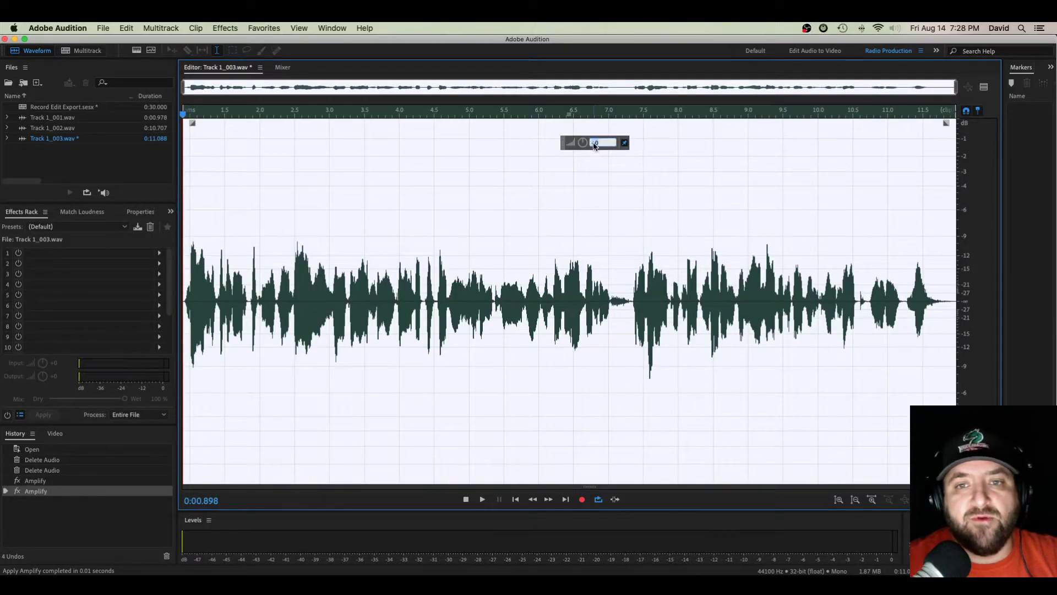
type("-9")
key("Return")
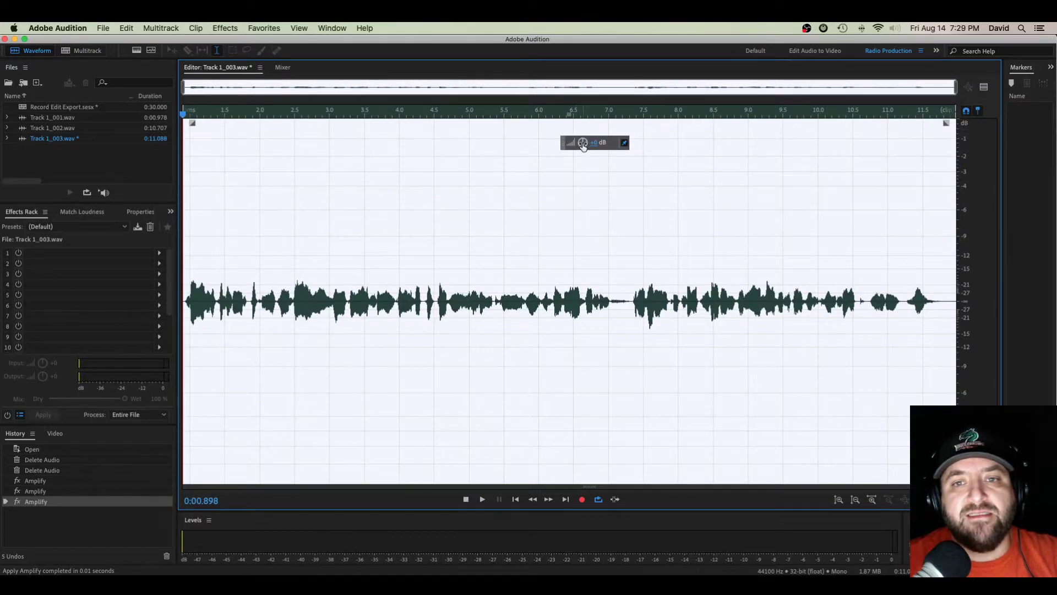
left_click_drag(582, 143, 569, 172)
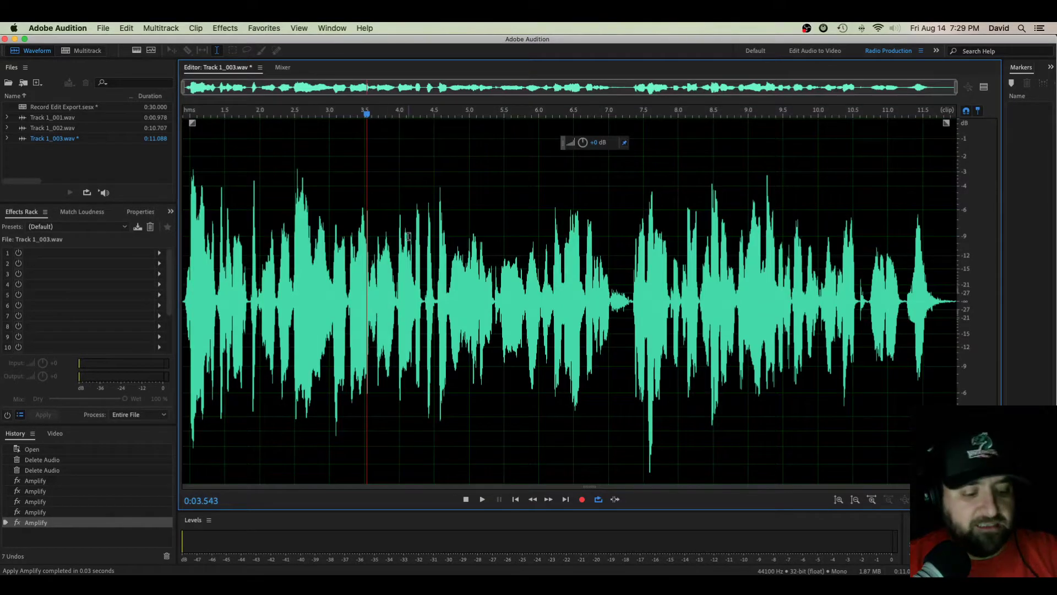
key("space")
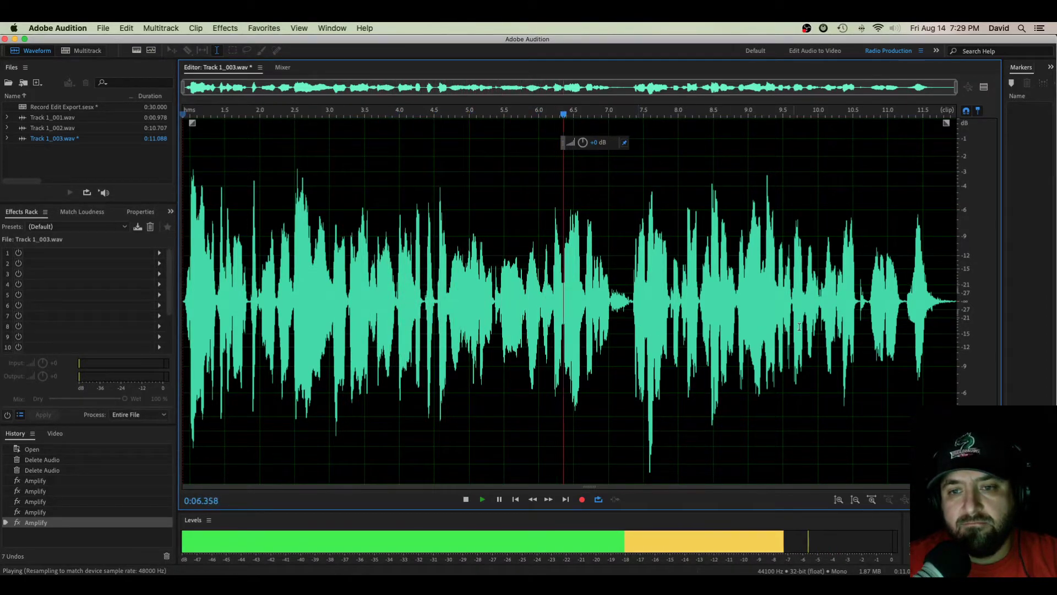
key("space")
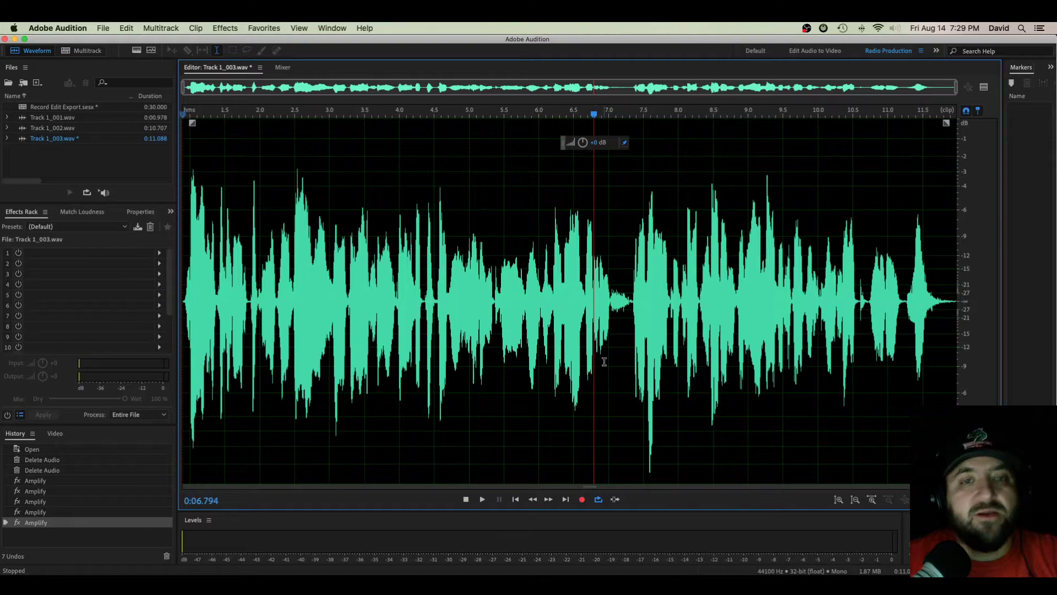
left_click(633, 356)
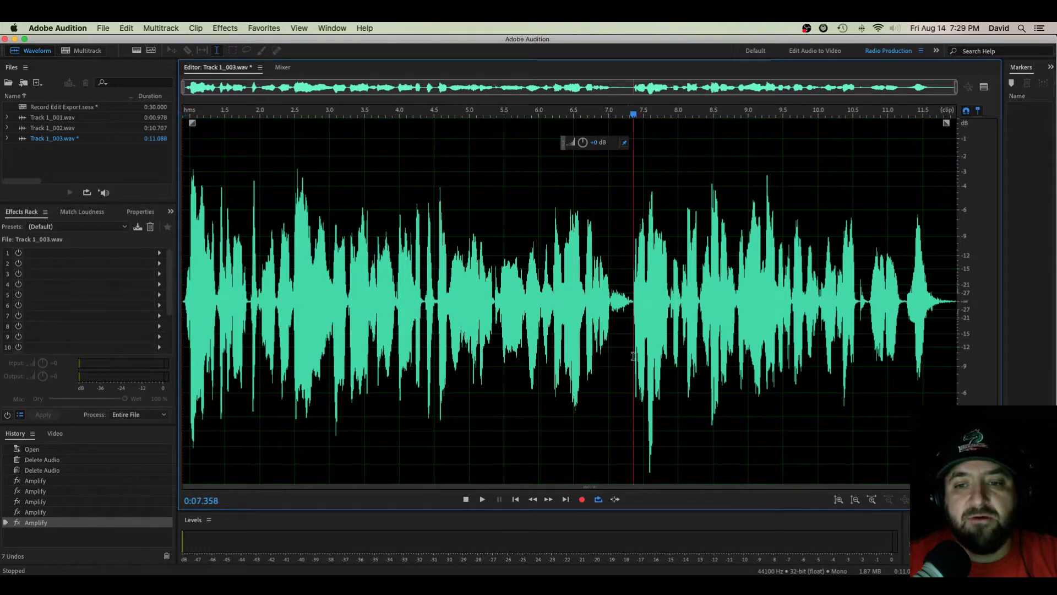
key("space")
key("space")
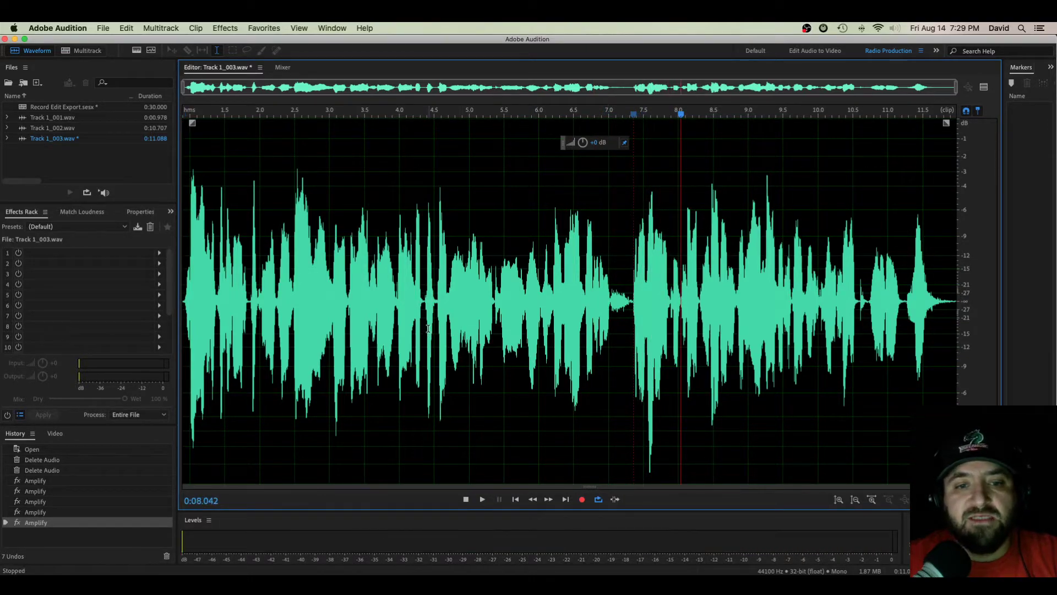
left_click(426, 328)
left_click(633, 370)
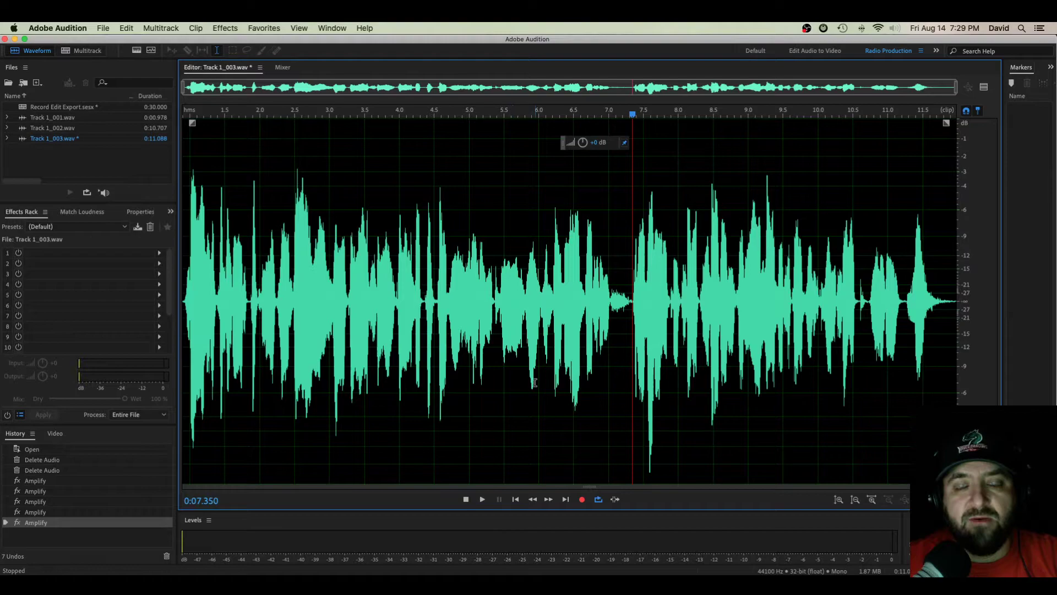
Delete the 4.35–7.35 second stretch from the waveform, shortening the clip to about 8.08 seconds.
left_click_drag(424, 314, 632, 322)
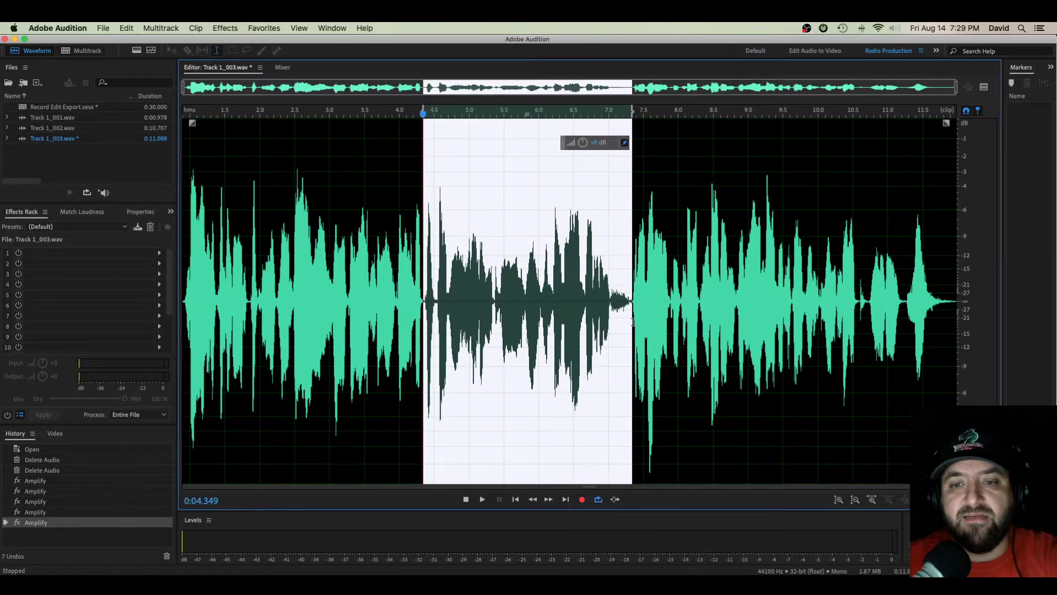
key("Delete")
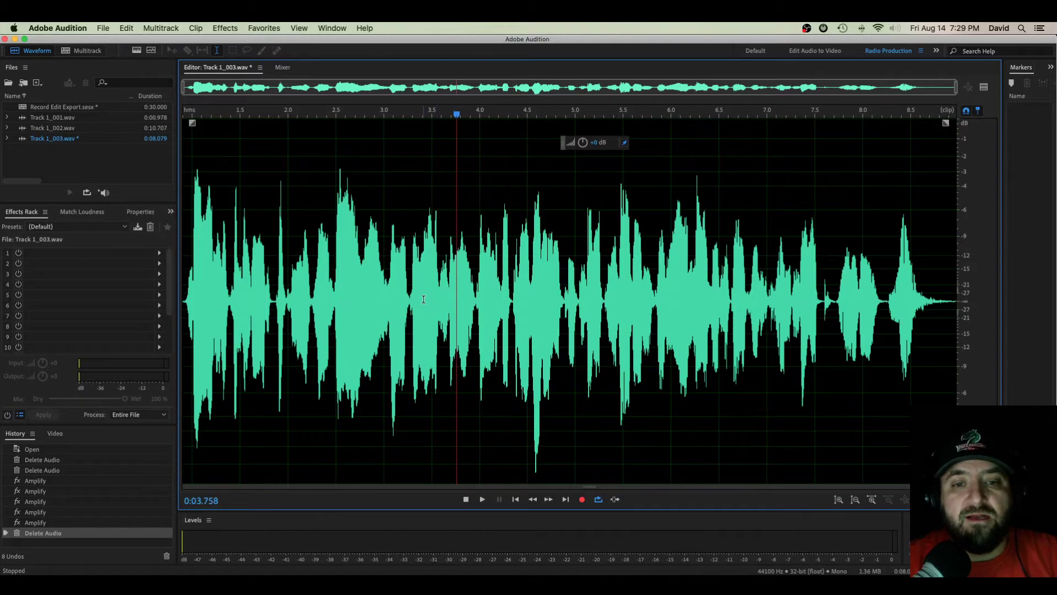
right_click(423, 302)
mouse_move(471, 364)
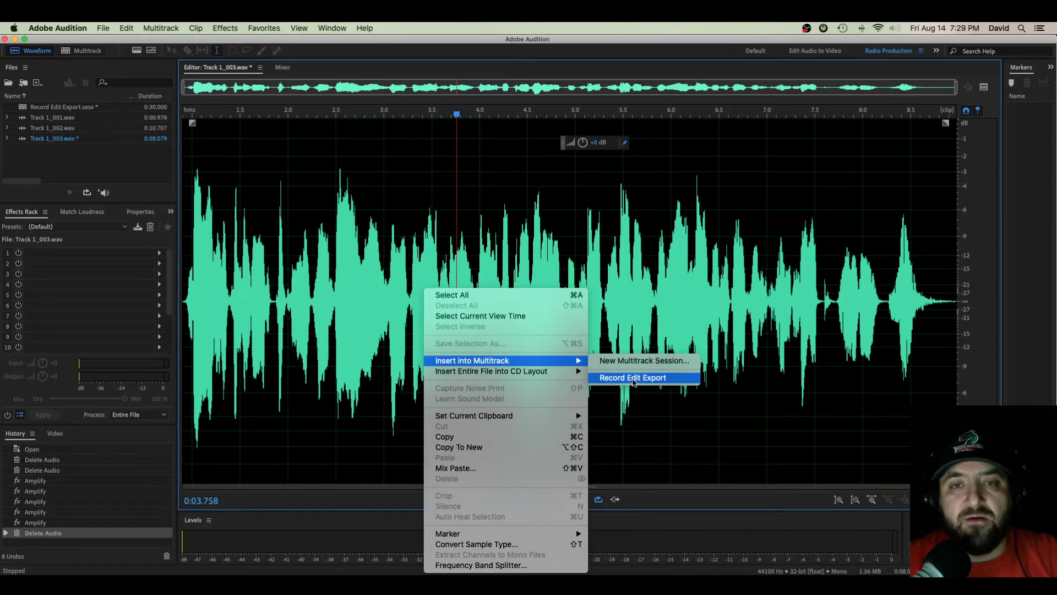
Insert the trimmed clip into Record Edit Export, delete the old clip, and move the new one to 0 s on Track 1.
left_click(634, 380)
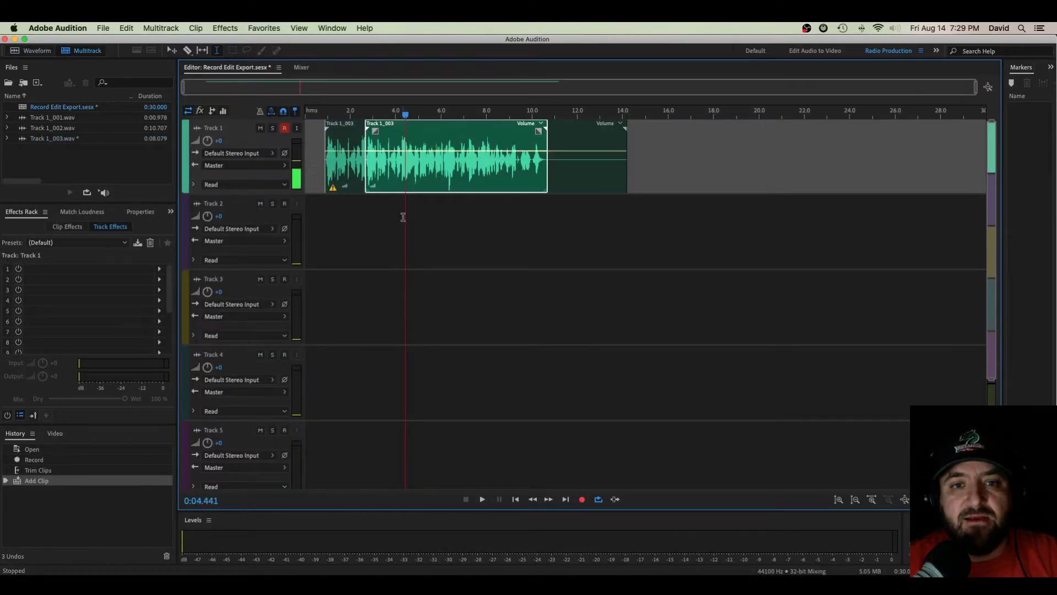
left_click_drag(467, 128, 745, 125)
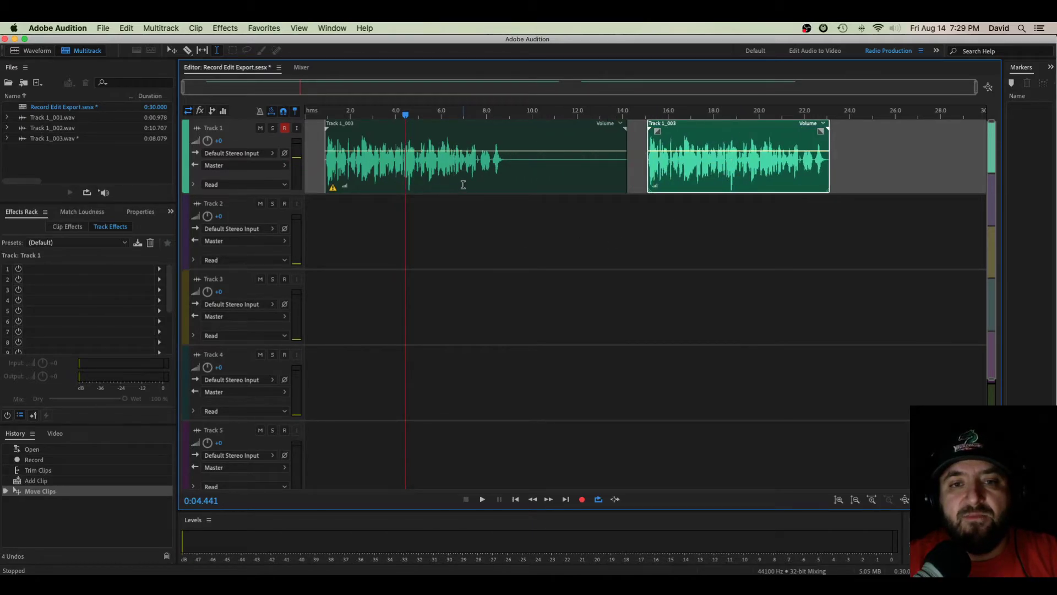
left_click(463, 184)
left_click(433, 180)
key("Delete")
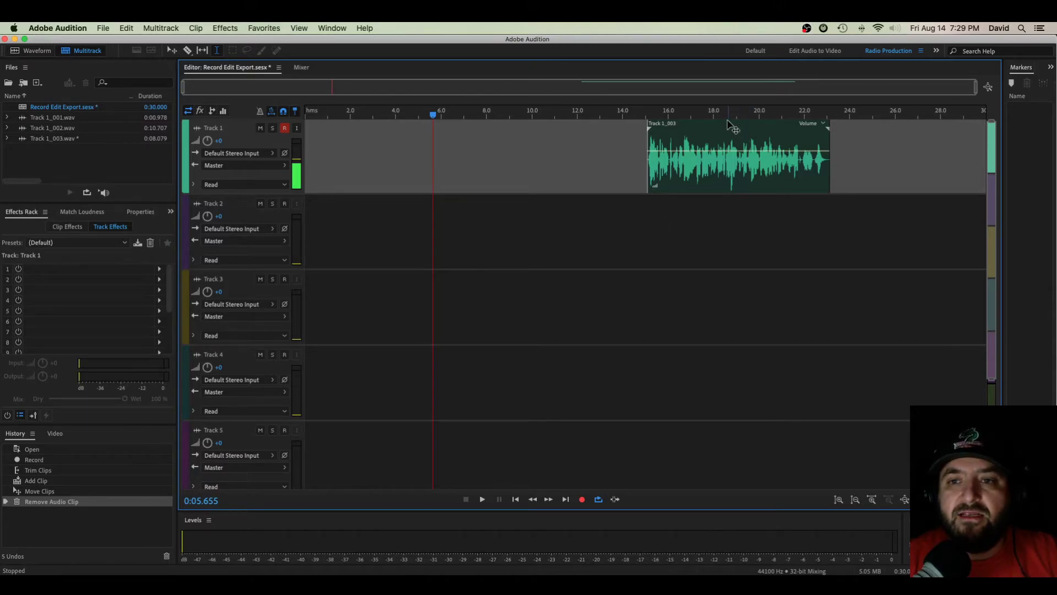
left_click_drag(728, 125, 386, 125)
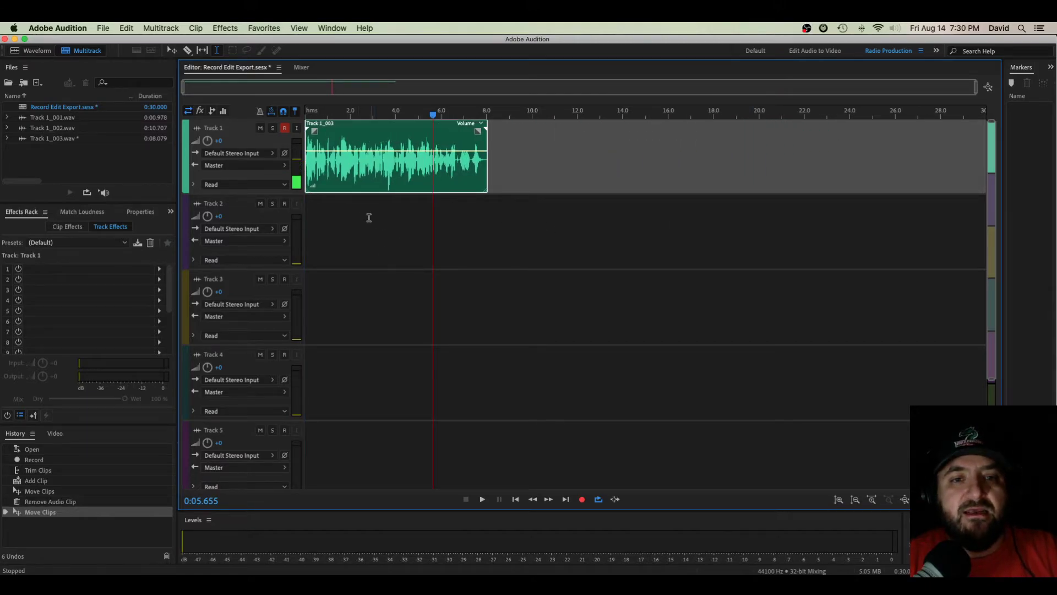
Play the session back from the beginning of the clip.
left_click(323, 173)
key("space")
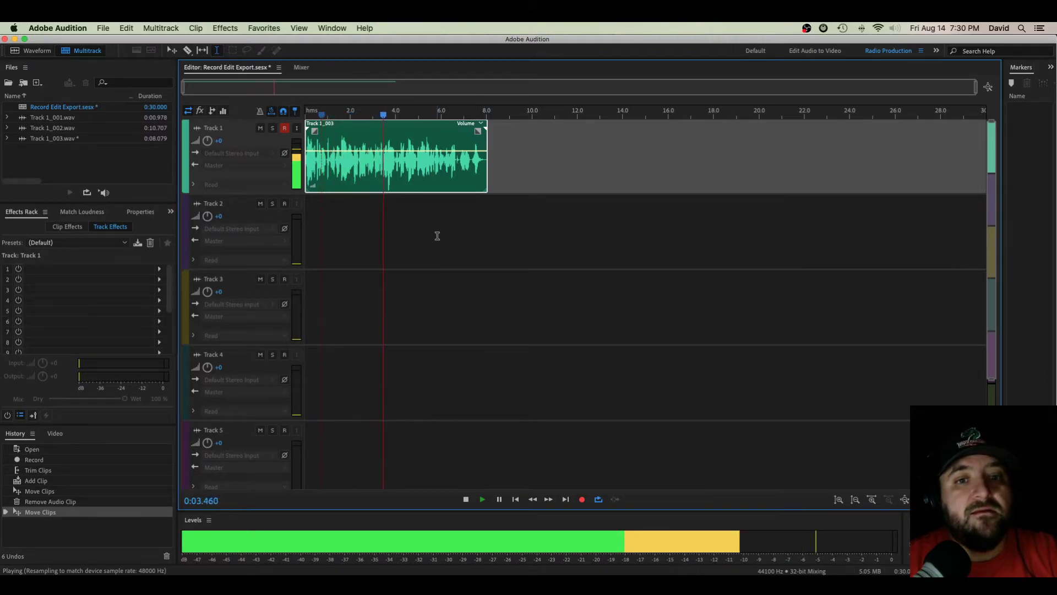
key("space")
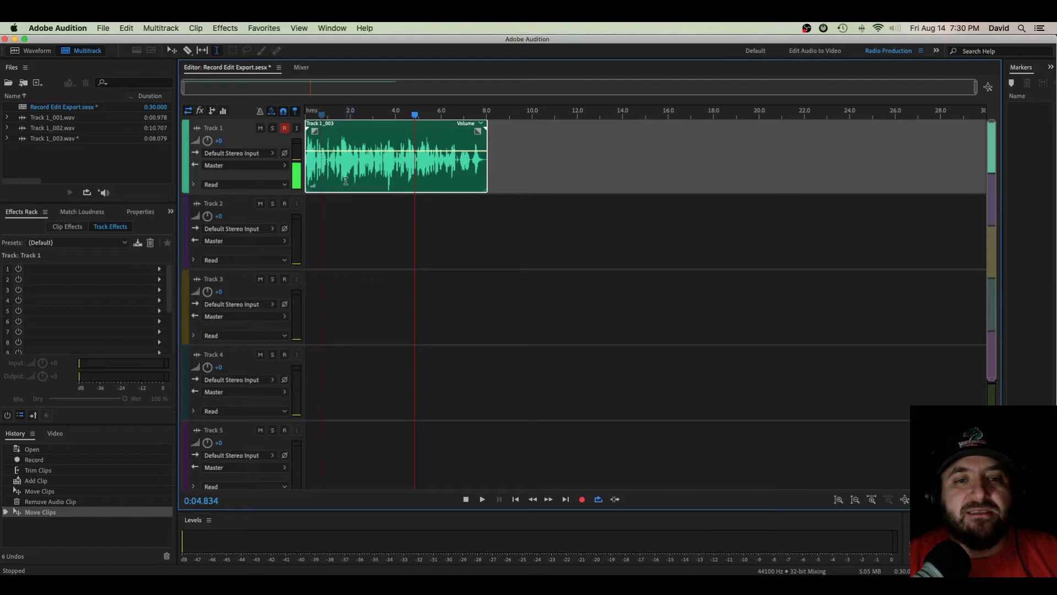
left_click_drag(338, 166, 457, 178)
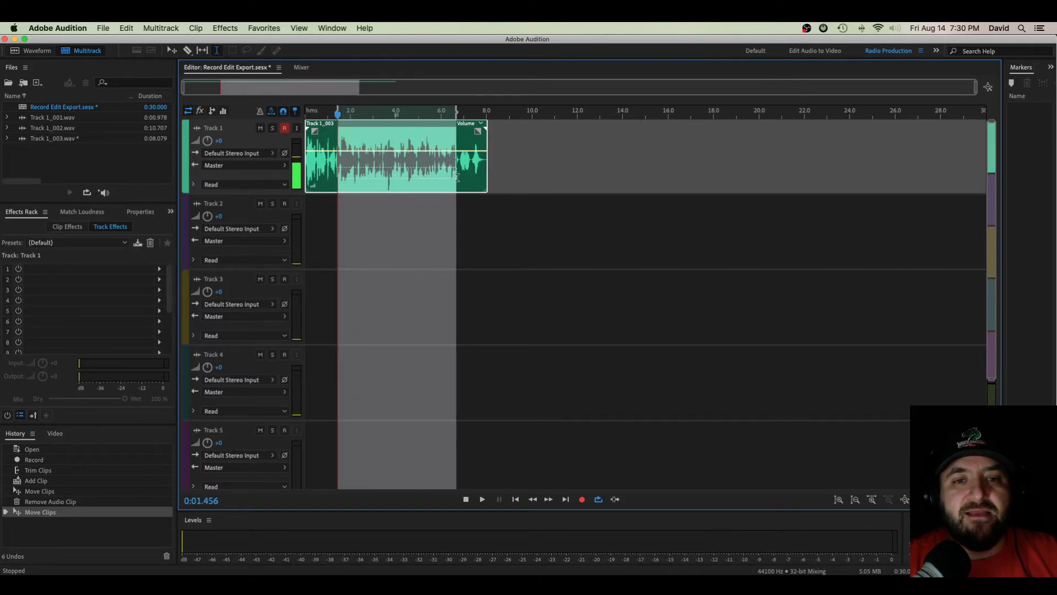
right_click(392, 170)
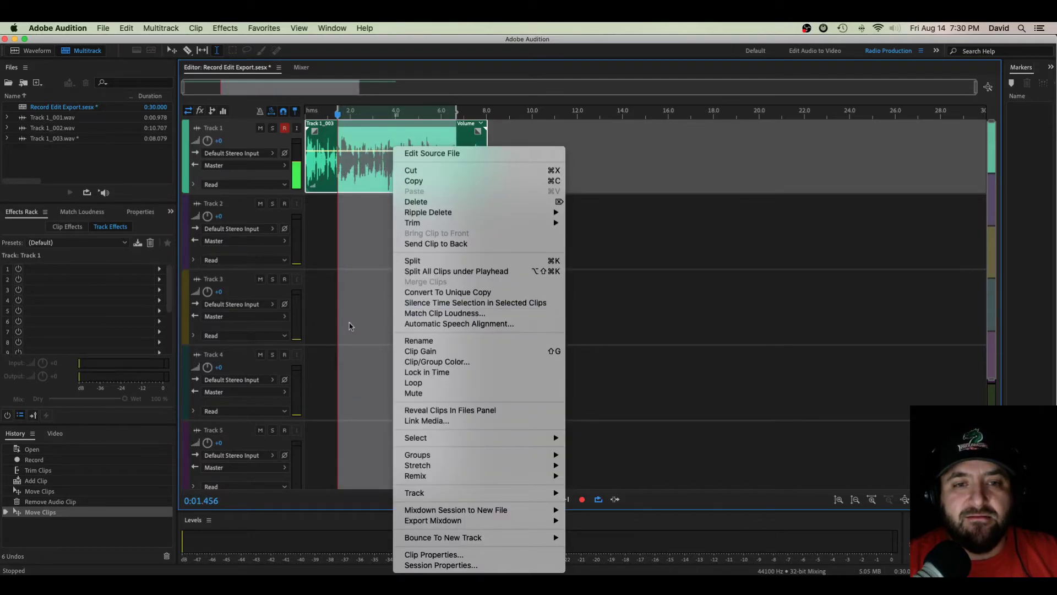
mouse_move(440, 520)
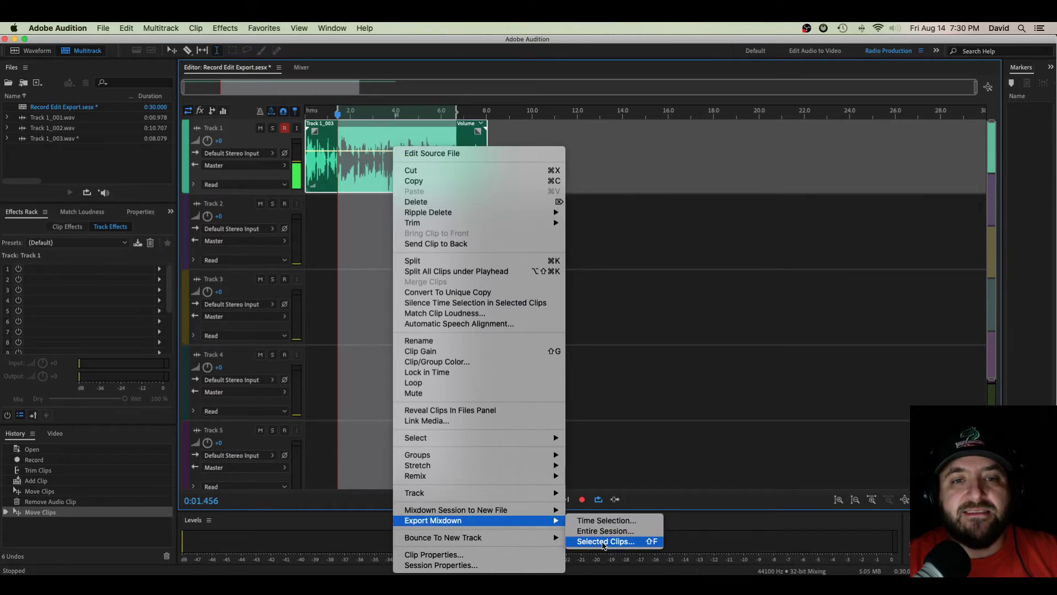
left_click(603, 543)
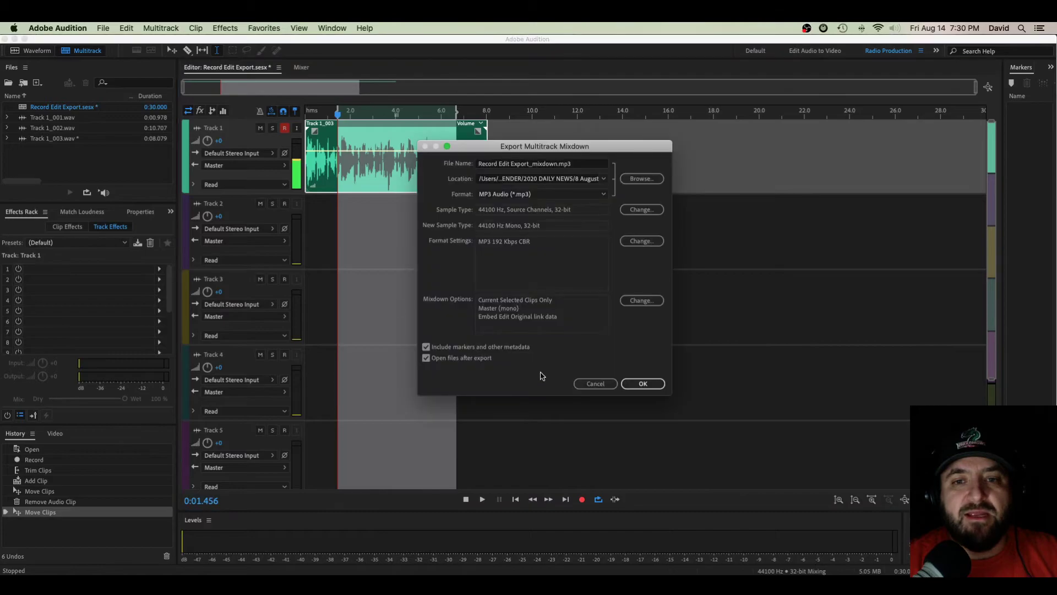
left_click(596, 384)
left_click(538, 229)
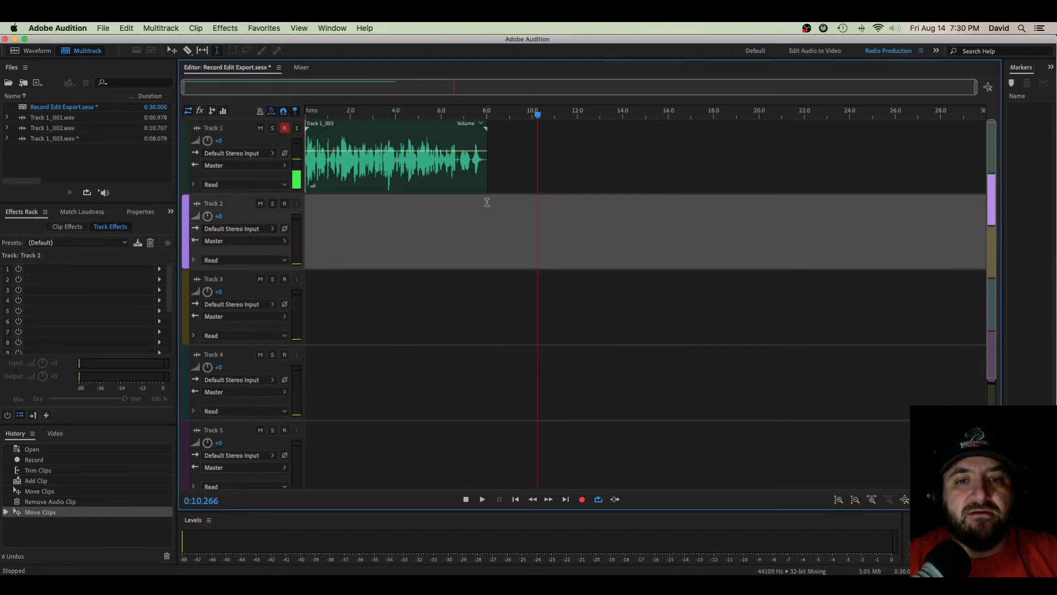
left_click_drag(487, 202, 307, 204)
right_click(383, 147)
mouse_move(447, 520)
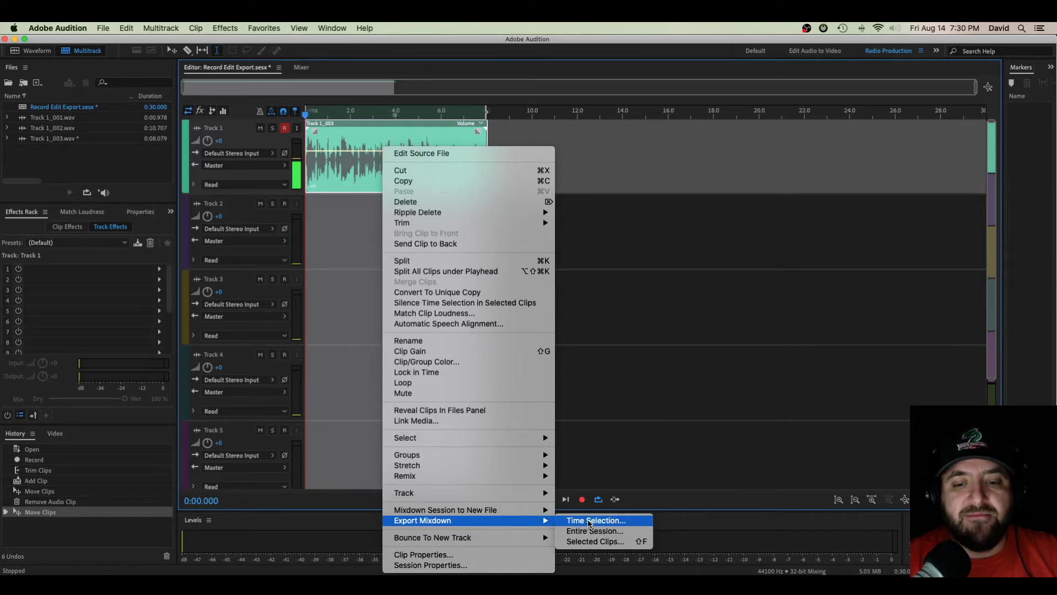
left_click(590, 521)
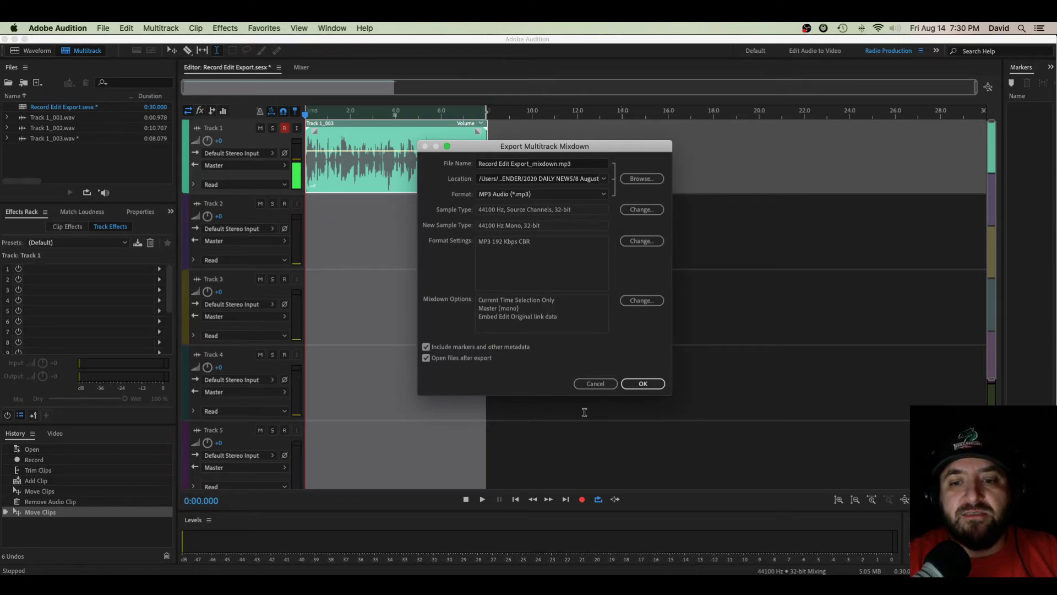
left_click(594, 384)
Export an Entire Session mixdown named 'Record Edit Export file.mp3' to the Desktop.
left_click(460, 280)
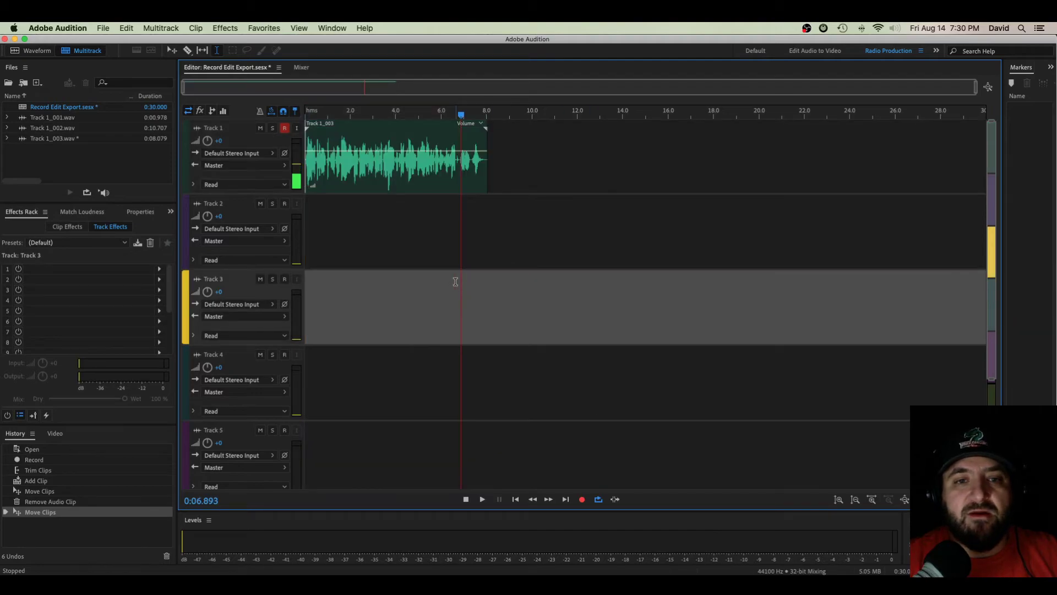
right_click(389, 174)
mouse_move(426, 522)
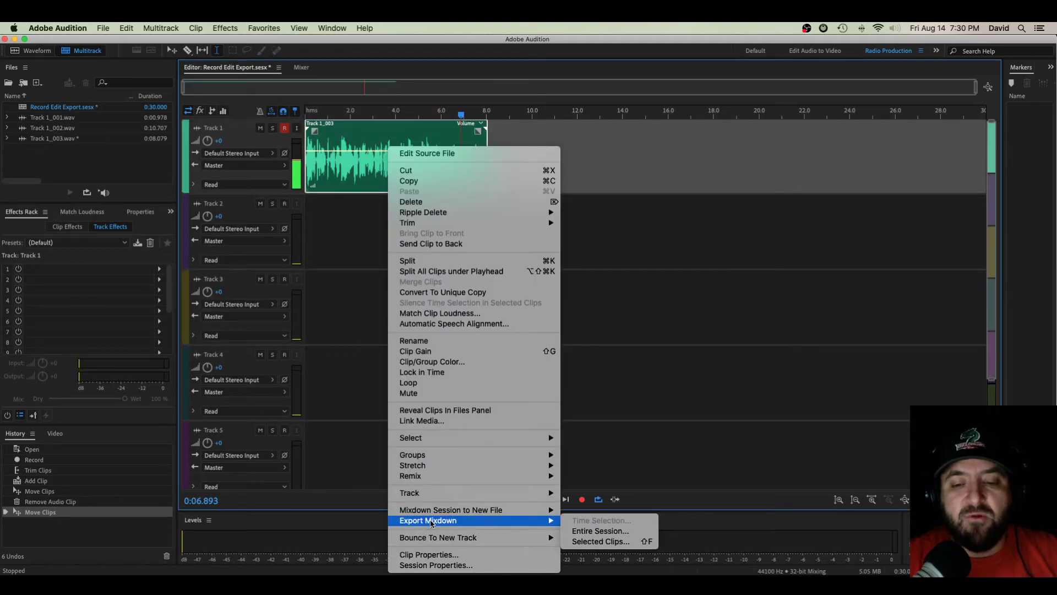
left_click(587, 532)
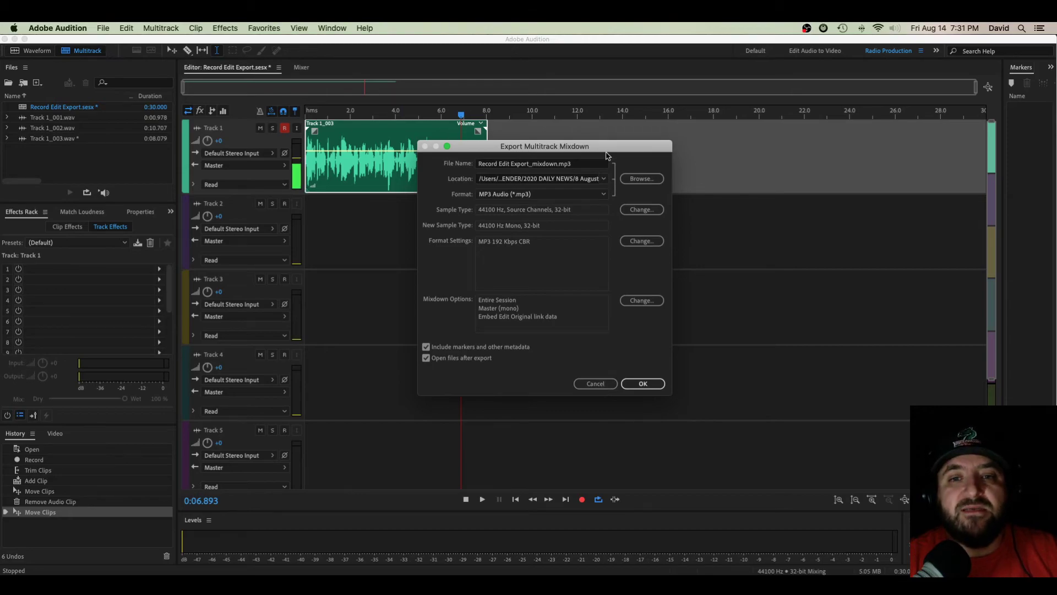
left_click(581, 164)
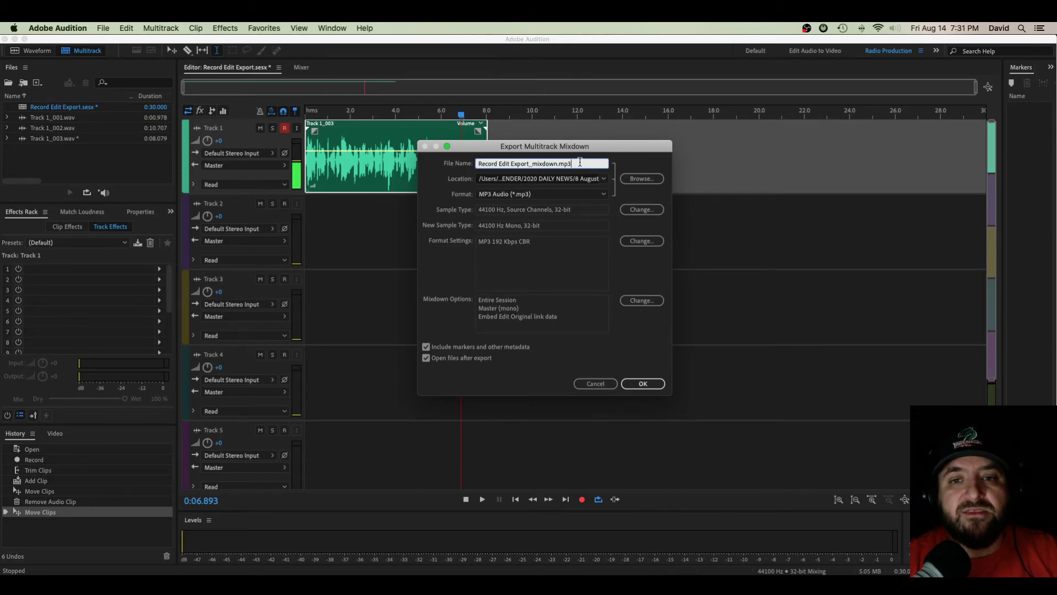
key("super+a")
type("Reco")
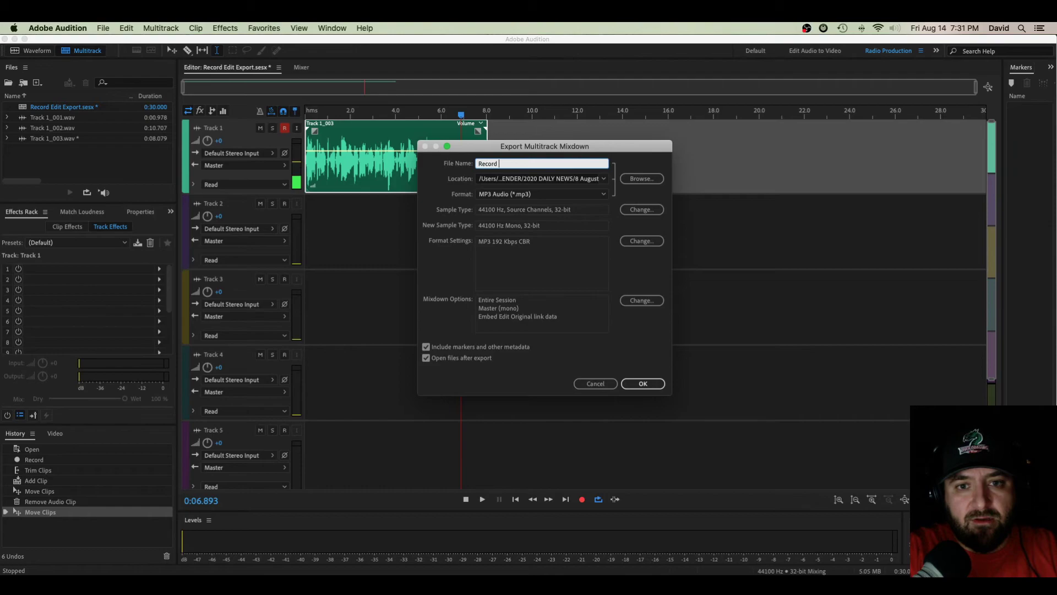
type("rd Edit Export file")
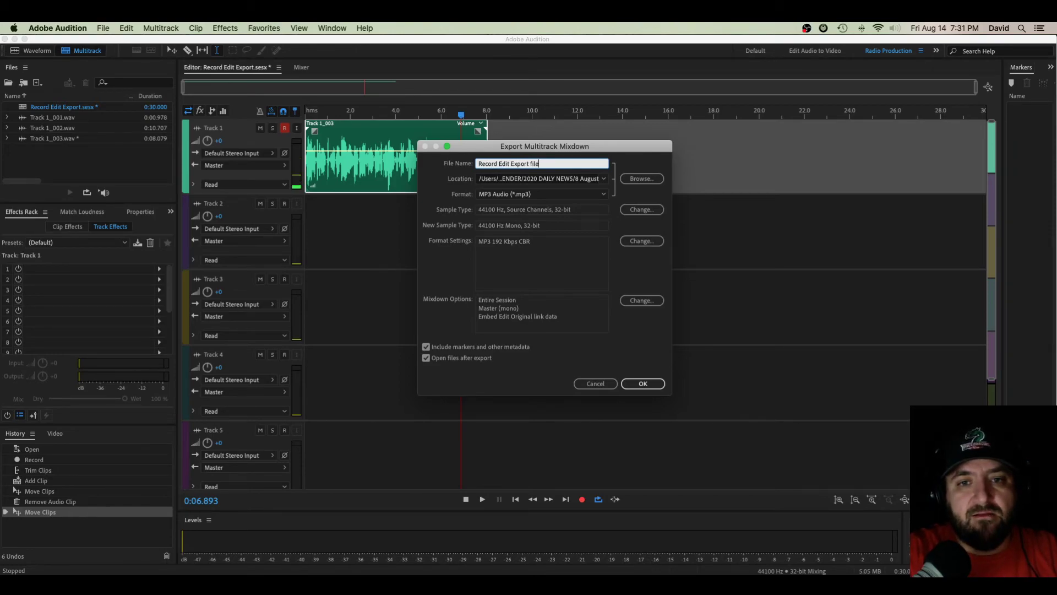
key("Tab")
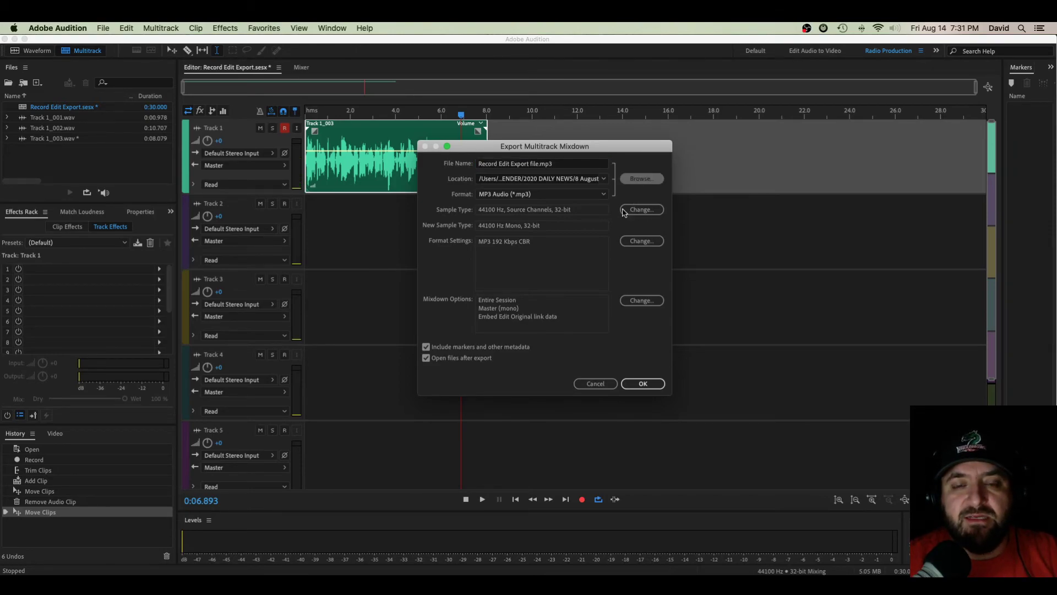
left_click(500, 213)
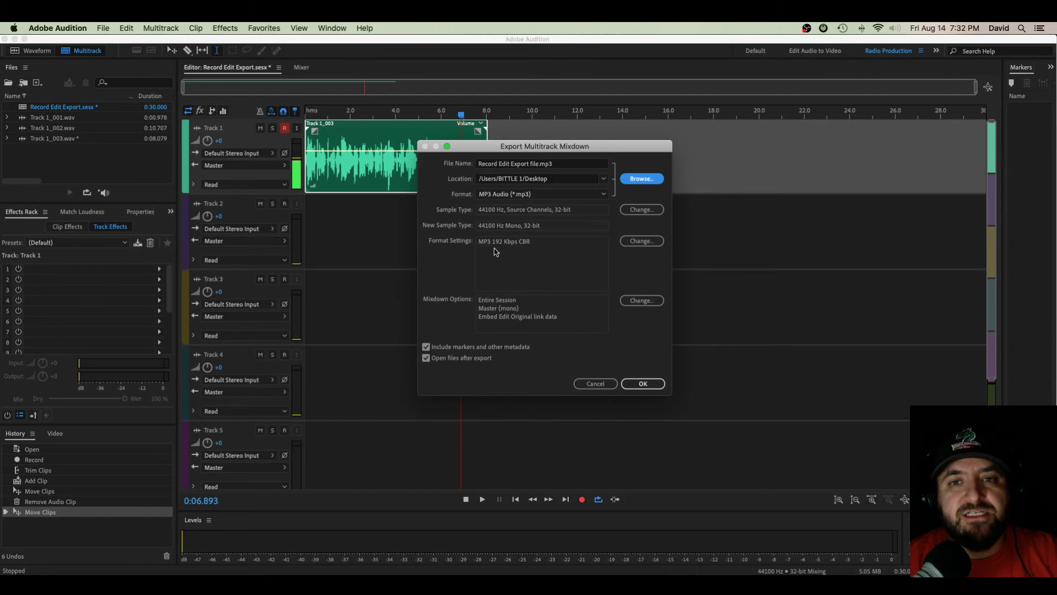
left_click(647, 384)
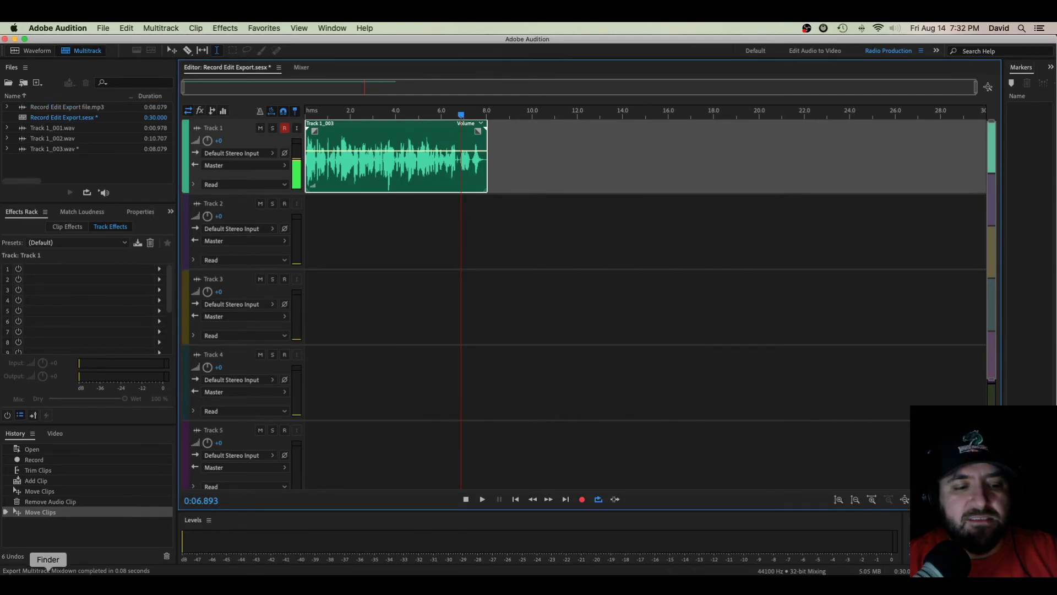
Open the exported mp3 from the Desktop in QuickTime Player and reposition its window.
left_click(47, 562)
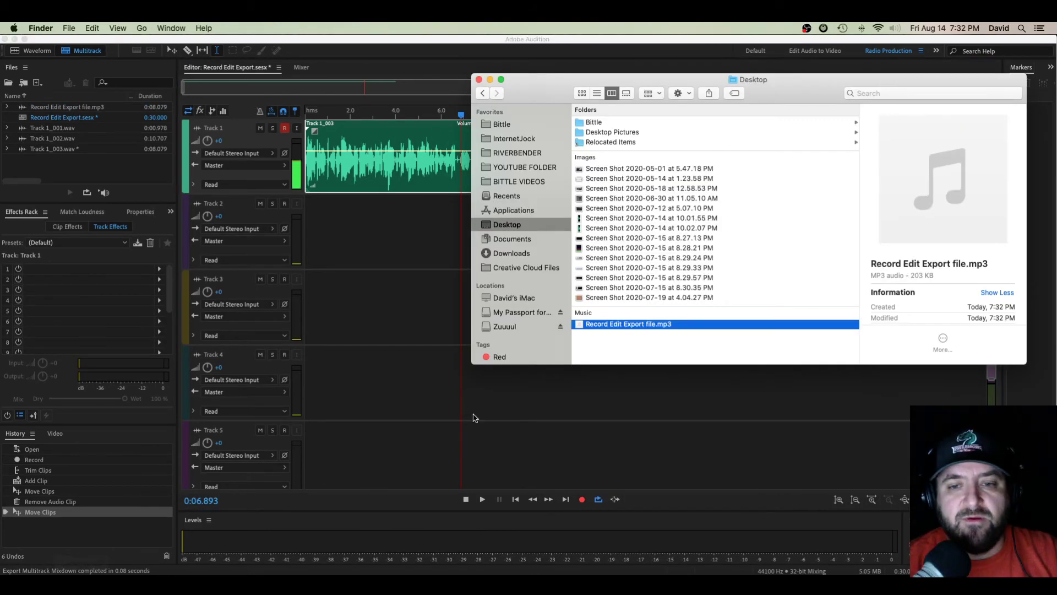
double_click(622, 323)
left_click_drag(218, 99, 622, 221)
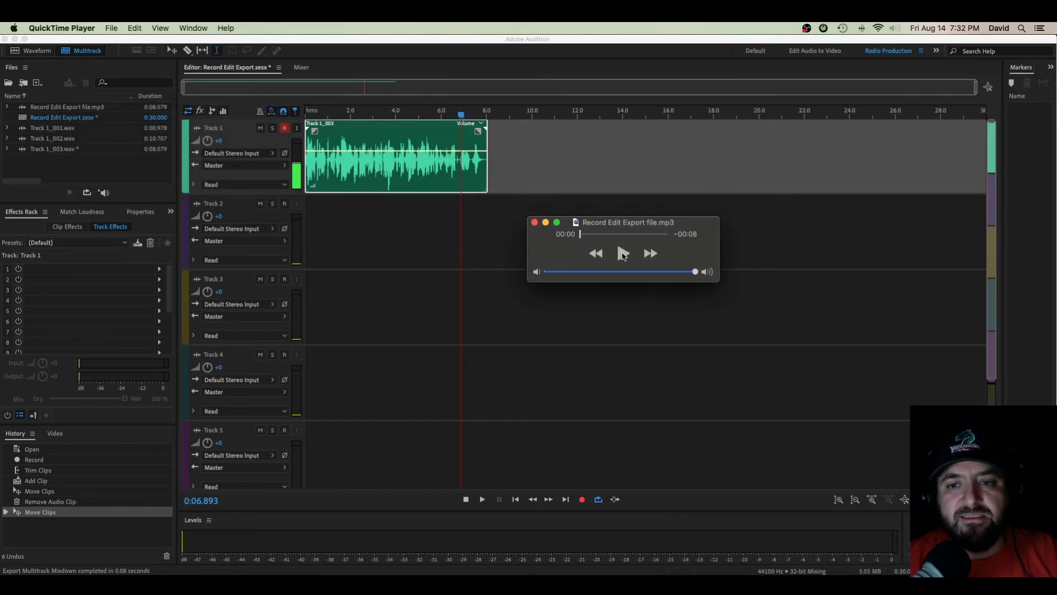
Play the 8-second exported mp3 in QuickTime Player, then close it and return to Audition.
left_click(622, 254)
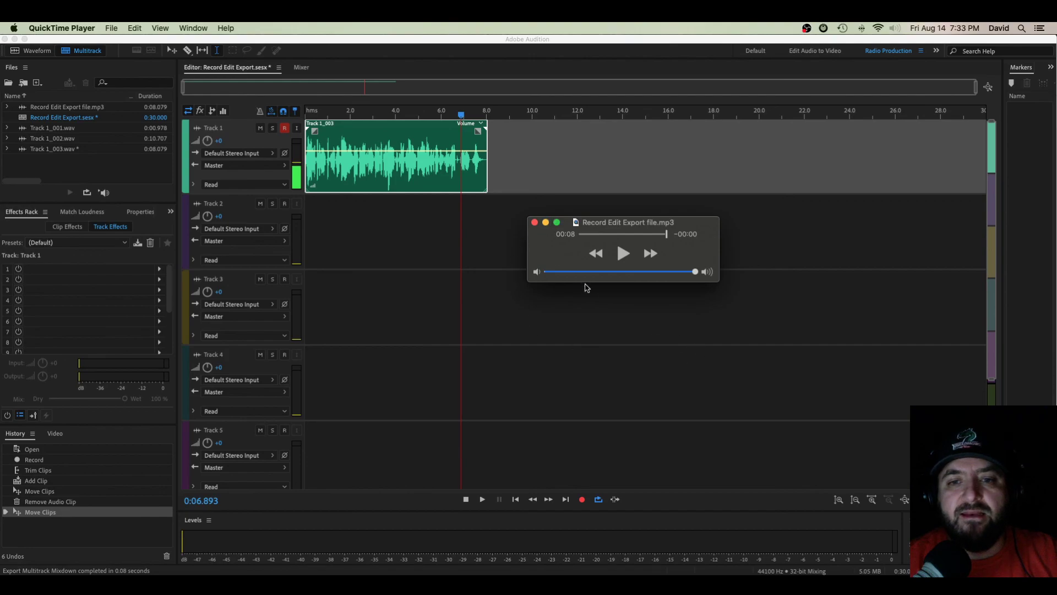
left_click(534, 222)
left_click(534, 328)
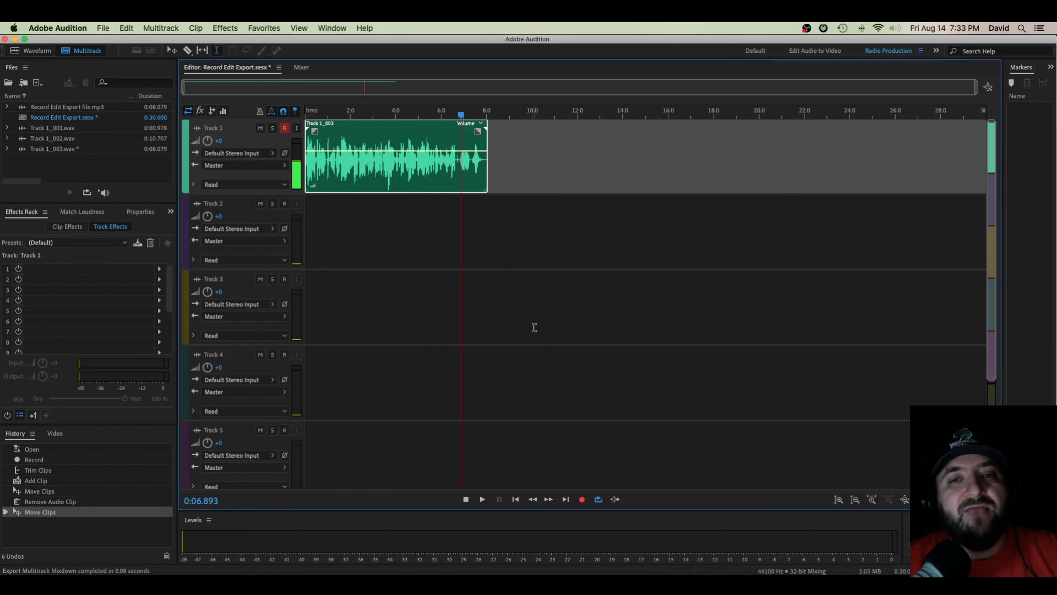